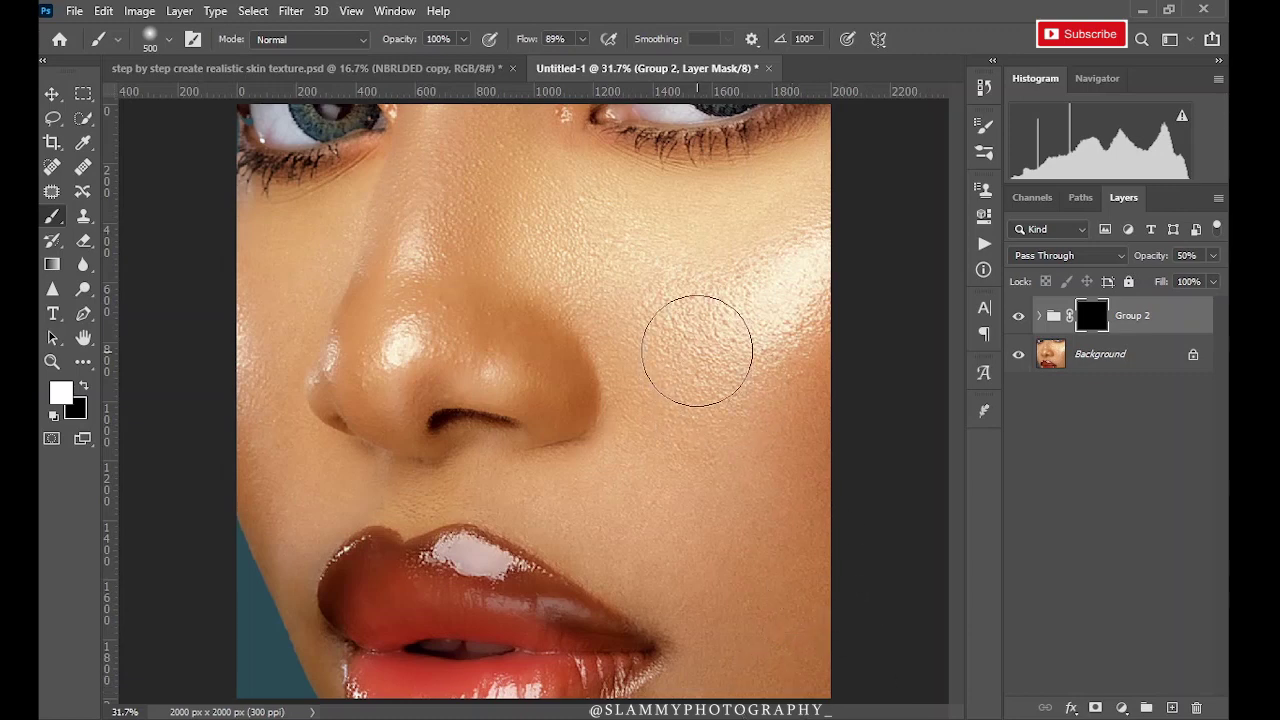
# - Brush texture onto the right cheek via Group 2's mask, then expand Group 2 and Step 1 for review
pyautogui.moveTo(643, 291)
pyautogui.mouseDown()
pyautogui.moveTo(698, 311)
pyautogui.moveTo(664, 280)
pyautogui.moveTo(745, 270)
pyautogui.moveTo(728, 297)
pyautogui.moveTo(655, 227)
pyautogui.moveTo(694, 246)
pyautogui.moveTo(663, 332)
pyautogui.moveTo(675, 379)
pyautogui.moveTo(651, 324)
pyautogui.moveTo(687, 375)
pyautogui.moveTo(679, 483)
pyautogui.moveTo(653, 495)
pyautogui.moveTo(747, 392)
pyautogui.moveTo(771, 442)
pyautogui.moveTo(729, 362)
pyautogui.moveTo(704, 245)
pyautogui.moveTo(770, 282)
pyautogui.moveTo(557, 295)
pyautogui.moveTo(590, 282)
pyautogui.moveTo(766, 300)
pyautogui.mouseUp()
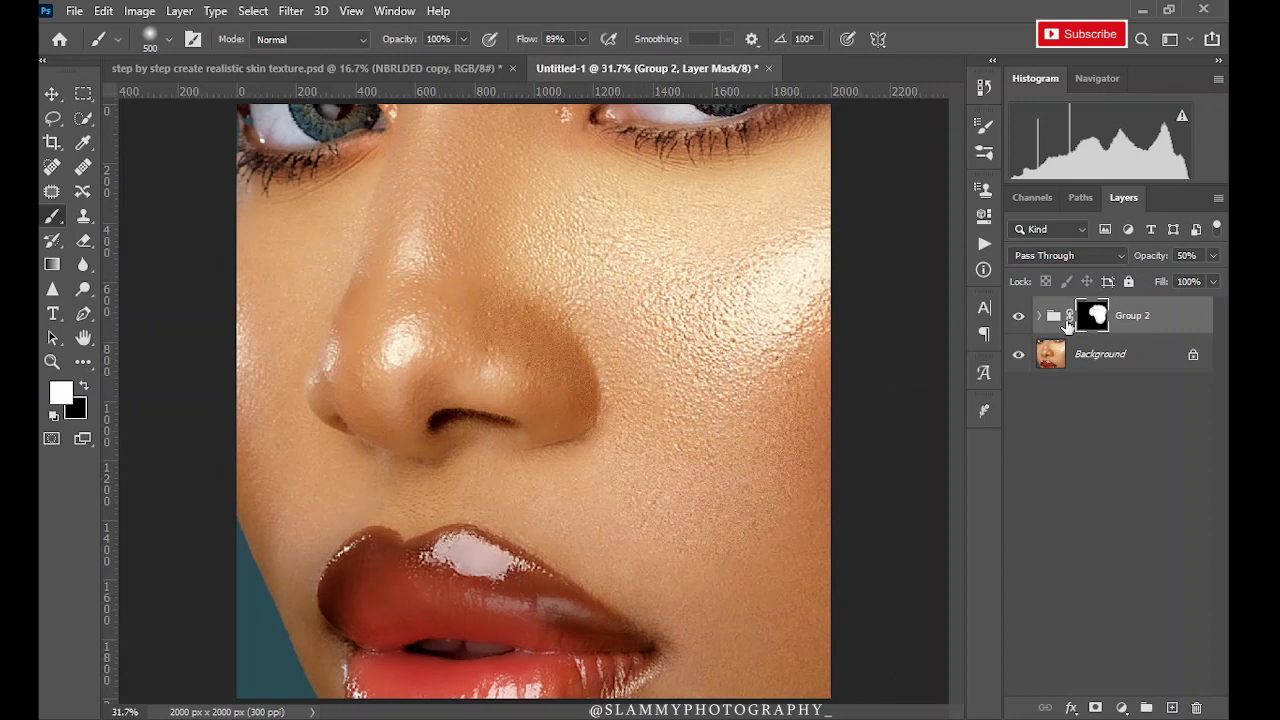
pyautogui.click(1040, 318)
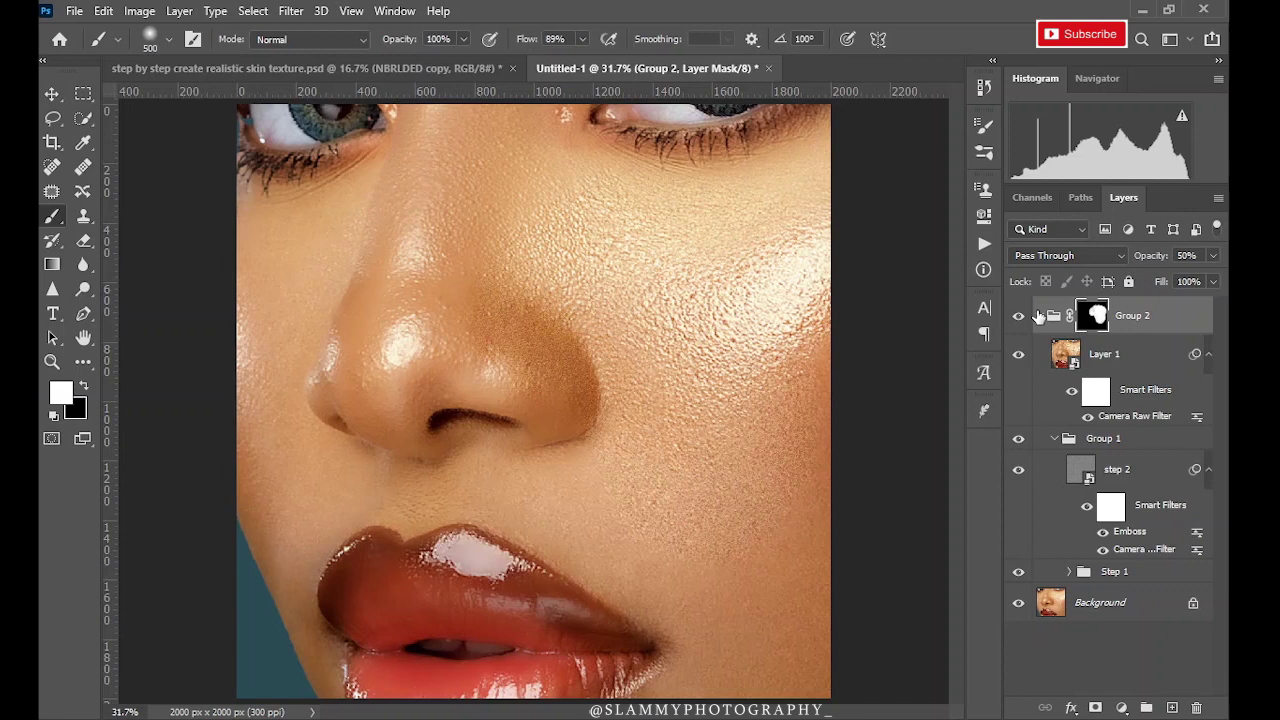
pyautogui.click(1069, 571)
pyautogui.scroll(-1, 1095, 601)
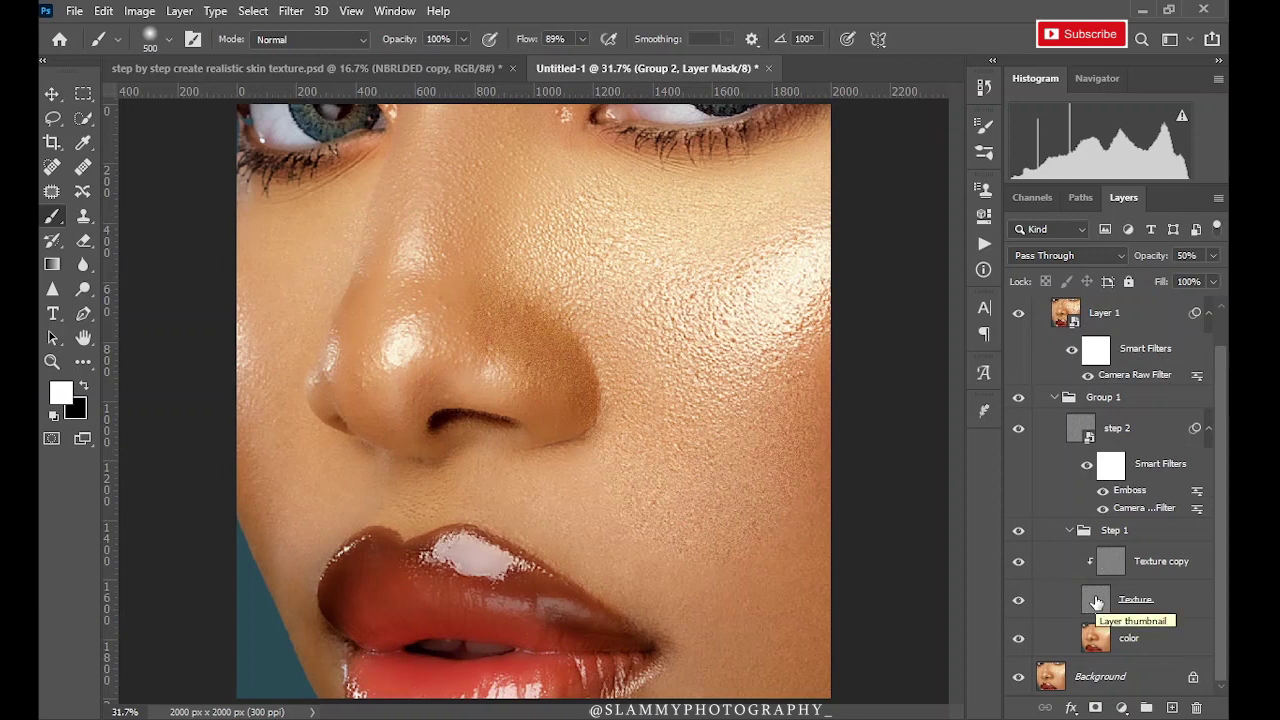
pyautogui.scroll(1, 1130, 505)
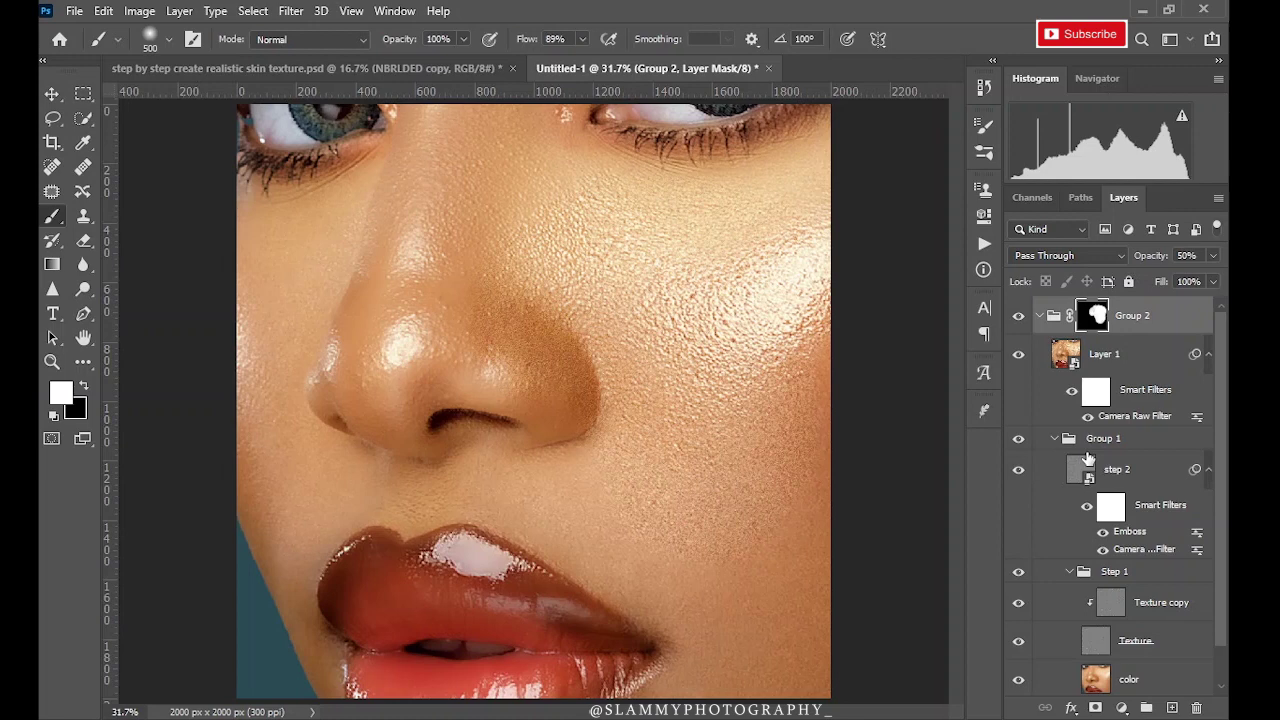
# - Collapse Group 2, toggle its visibility, and set its opacity to 100% then 80%
pyautogui.click(1040, 316)
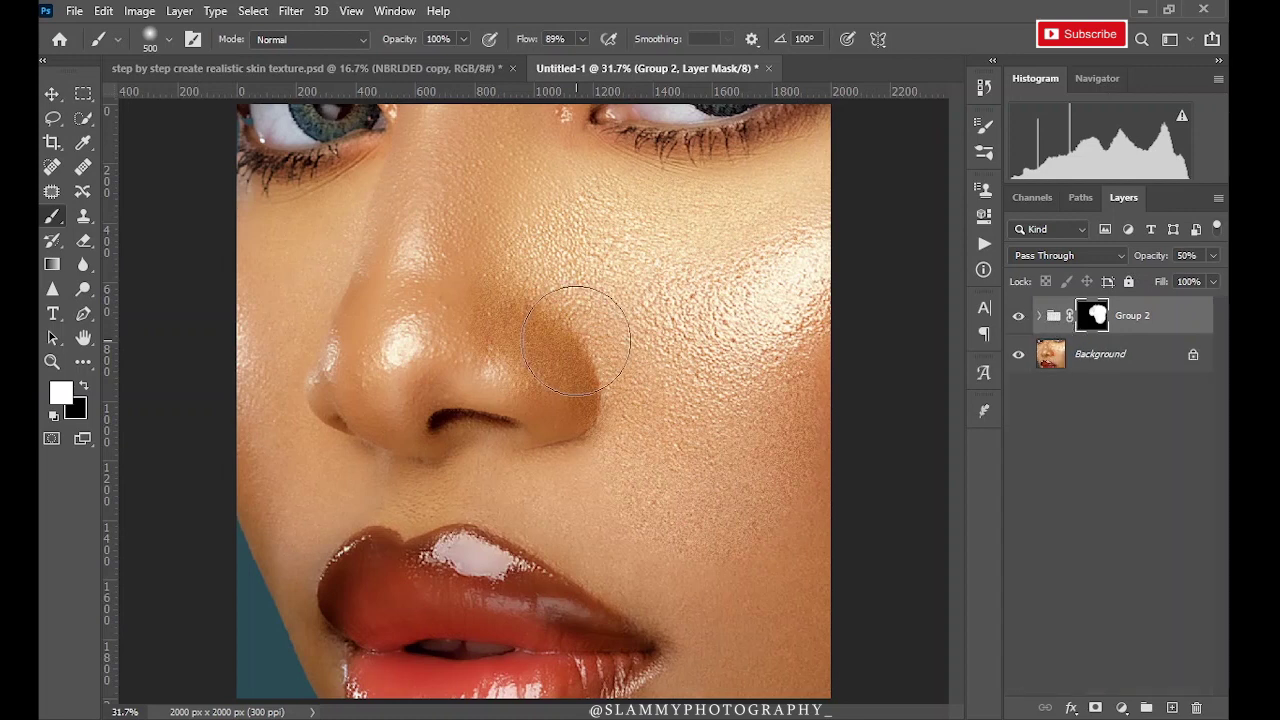
pyautogui.click(1019, 316)
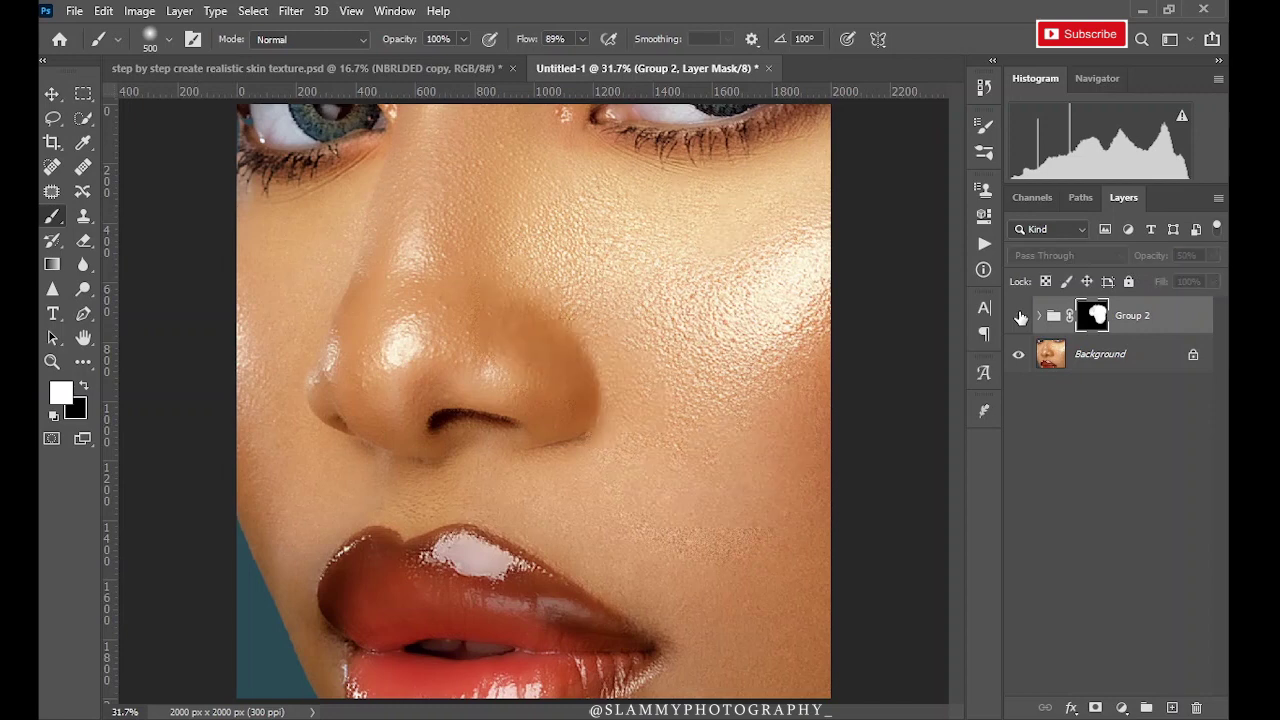
pyautogui.click(1019, 316)
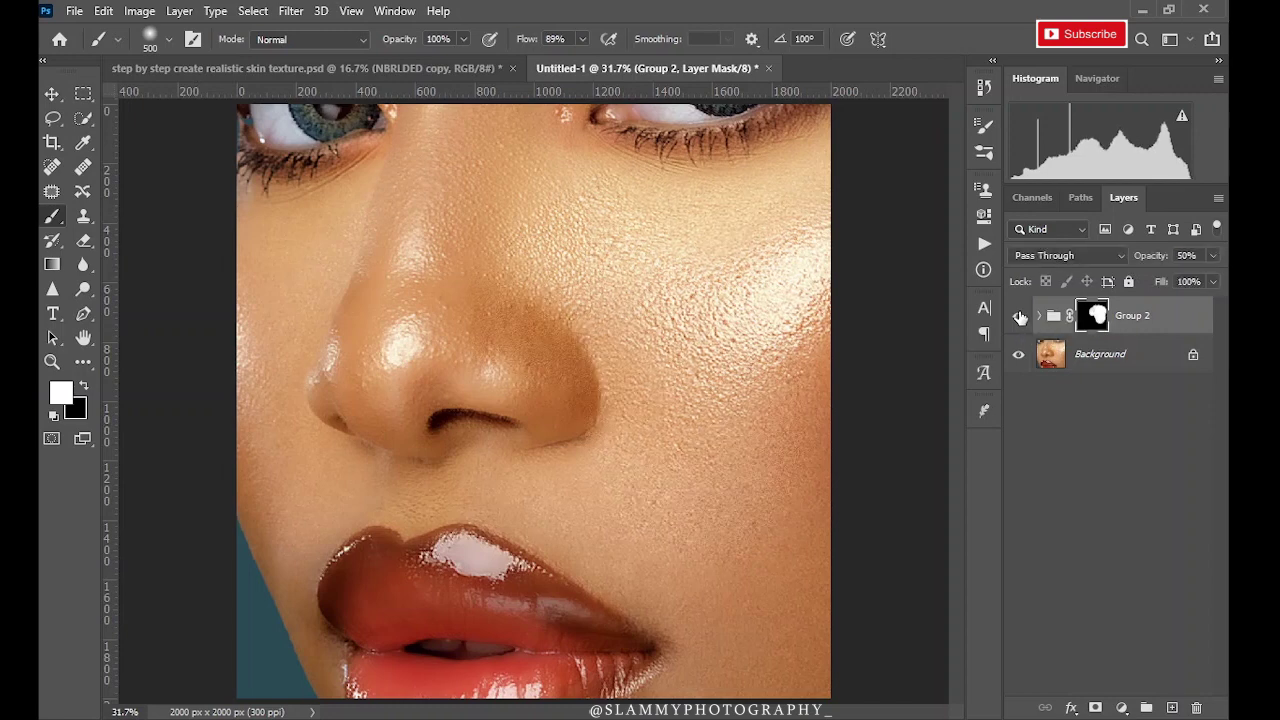
pyautogui.moveTo(1150, 257); pyautogui.dragTo(1223, 258)
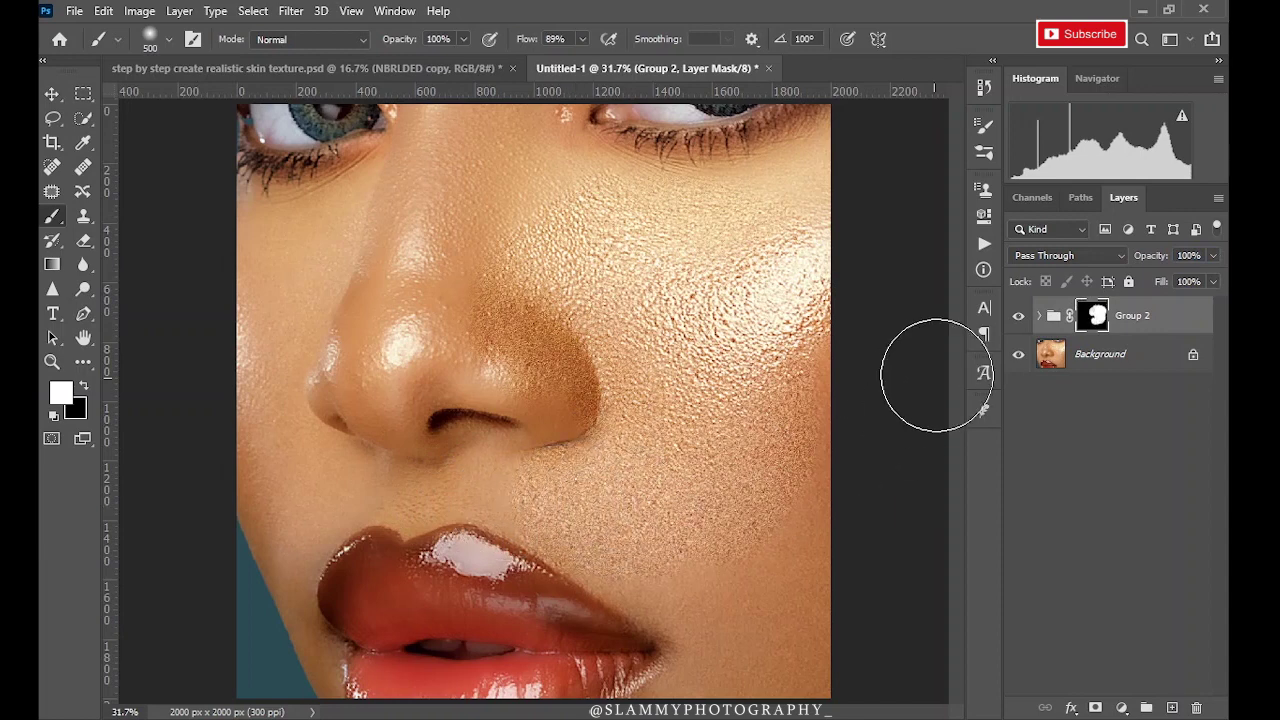
pyautogui.moveTo(1150, 256); pyautogui.dragTo(1126, 281)
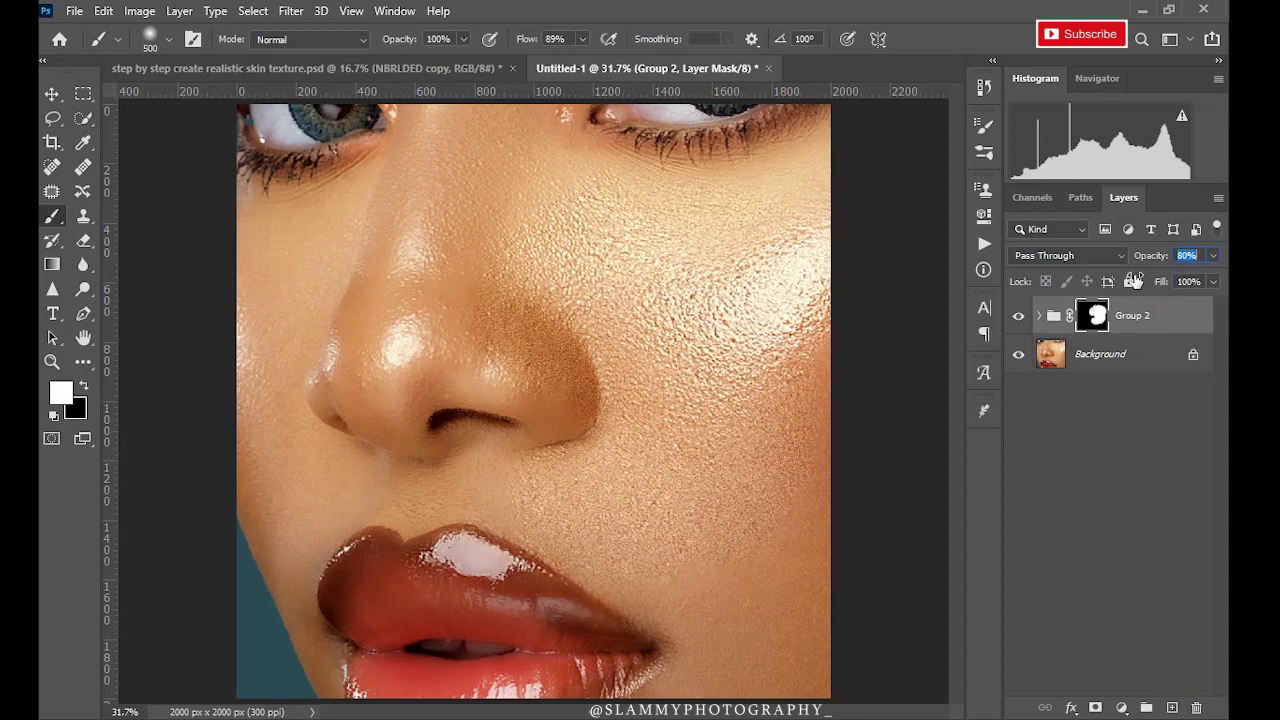
# - Compare Group 2 hidden and shown once more, then delete Group 2
pyautogui.click(1018, 316)
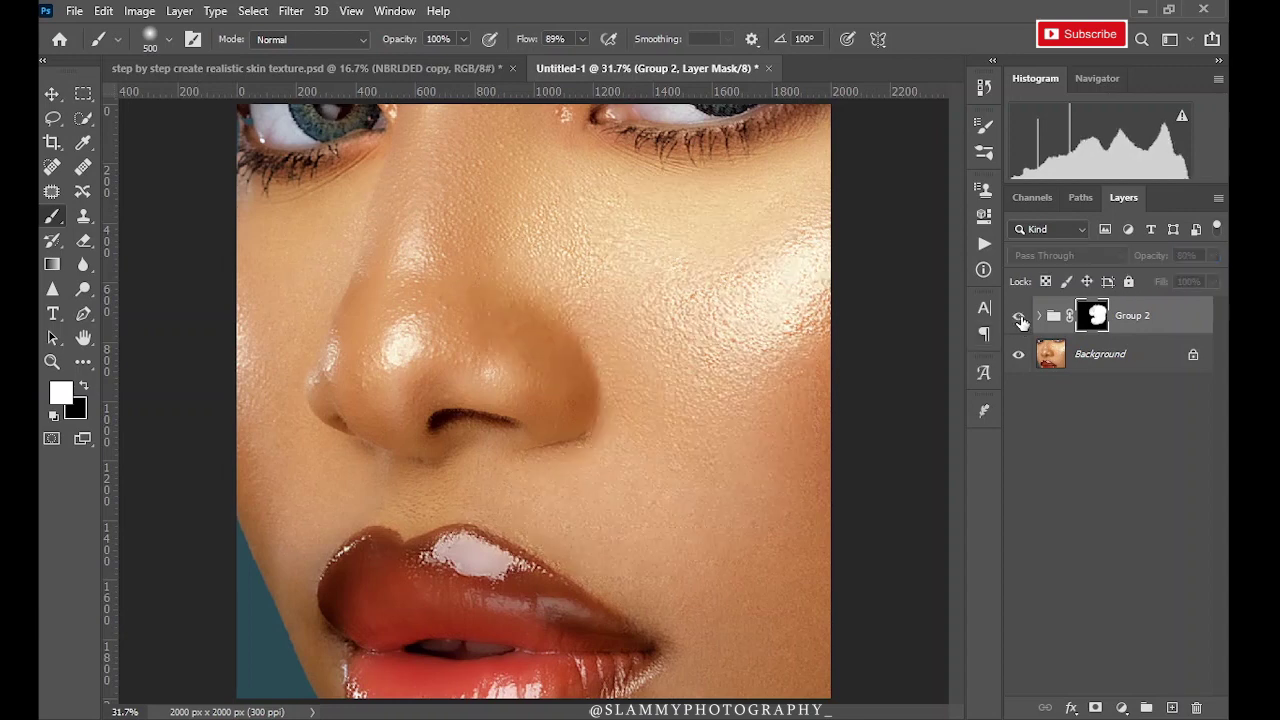
pyautogui.click(1019, 318)
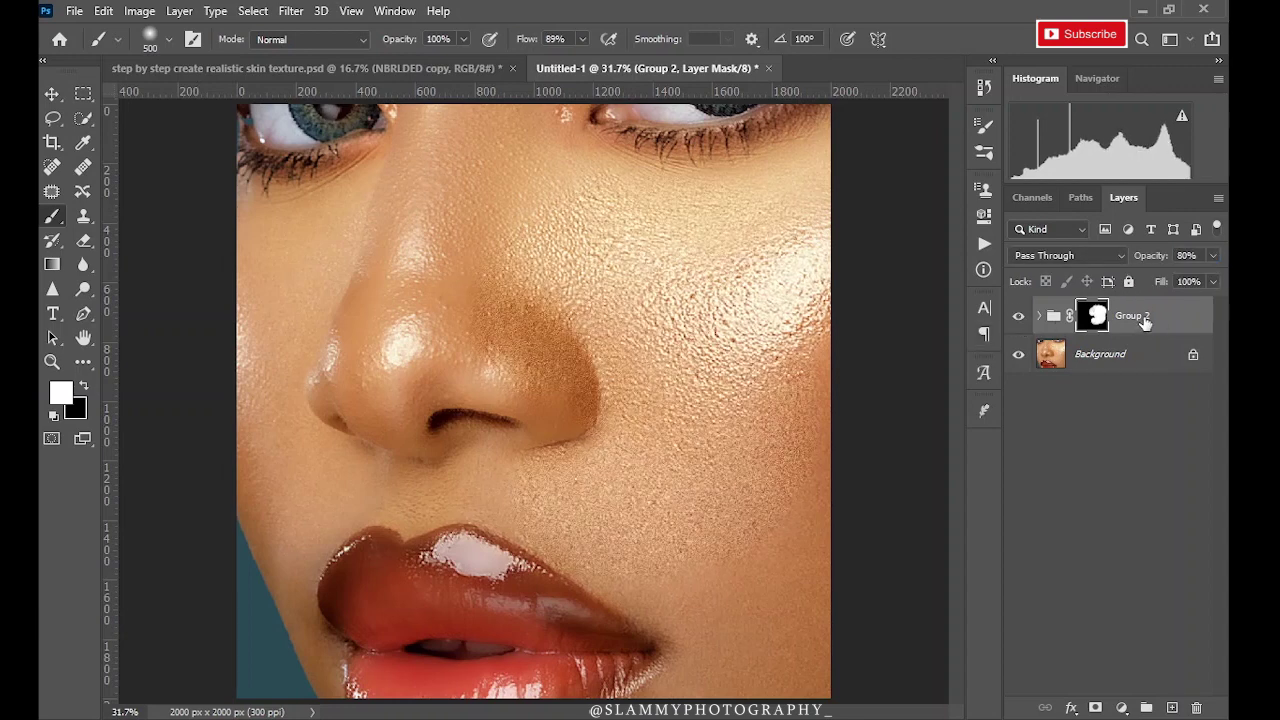
pyautogui.moveTo(1150, 318); pyautogui.dragTo(1196, 708)
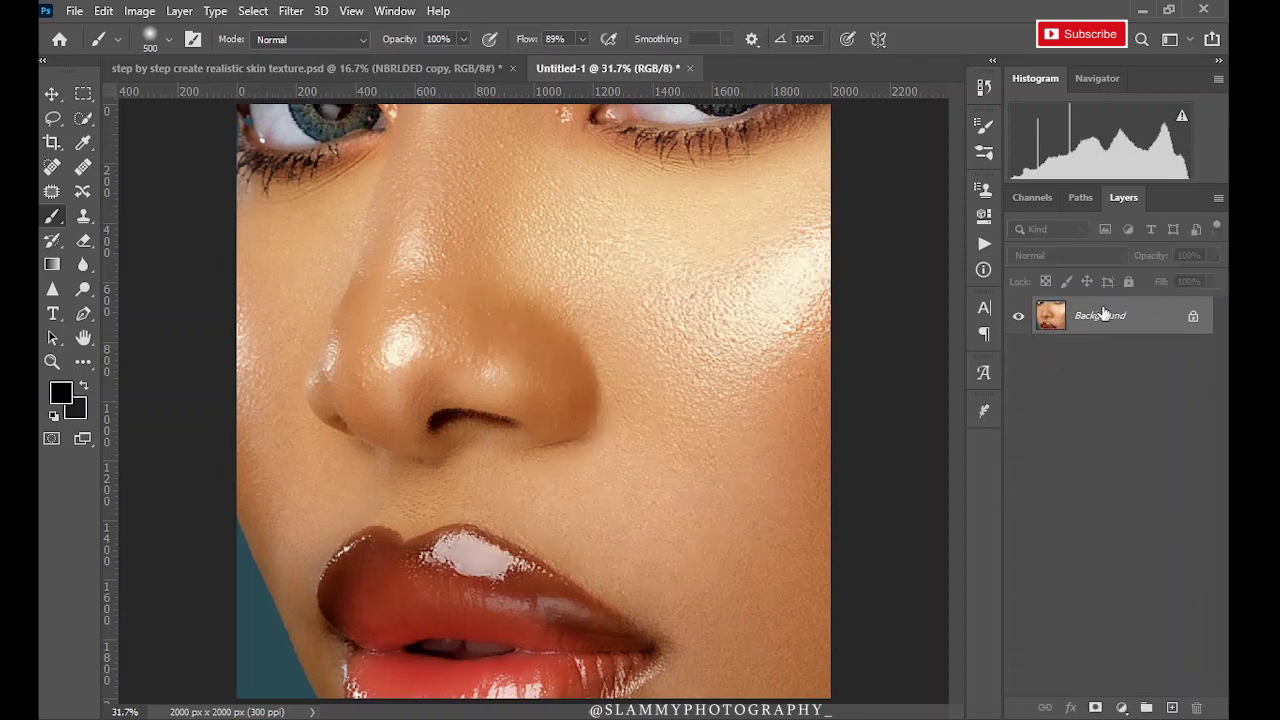
# - Duplicate Background twice, rename the copies 'color' and 'texture', hide texture, and select color
pyautogui.moveTo(1105, 318); pyautogui.dragTo(1172, 707)
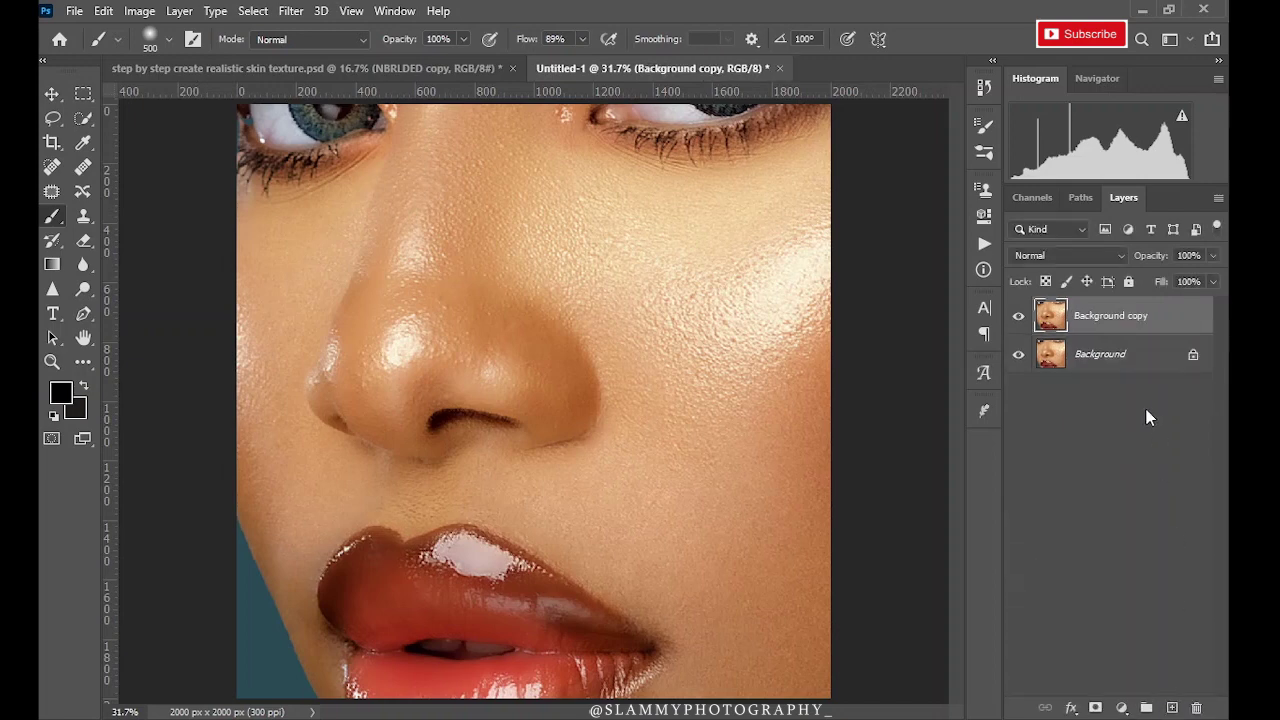
pyautogui.moveTo(1111, 329); pyautogui.dragTo(1172, 707)
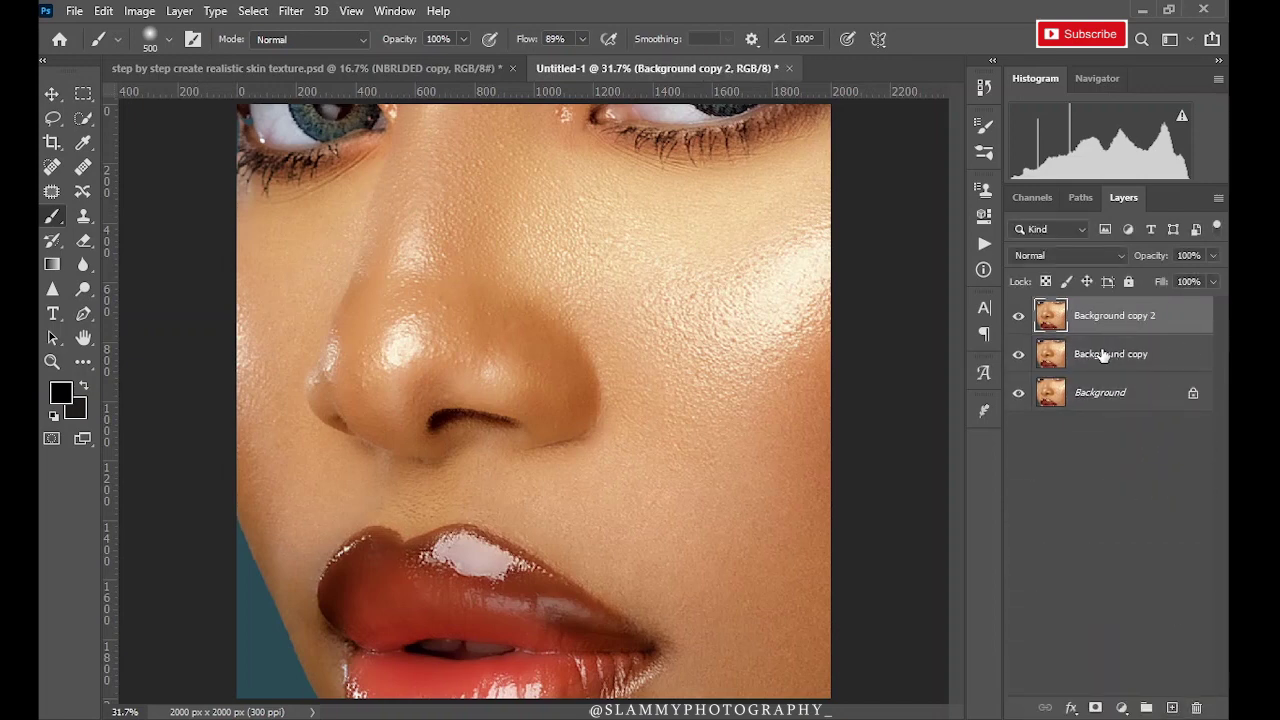
pyautogui.doubleClick(1090, 356)
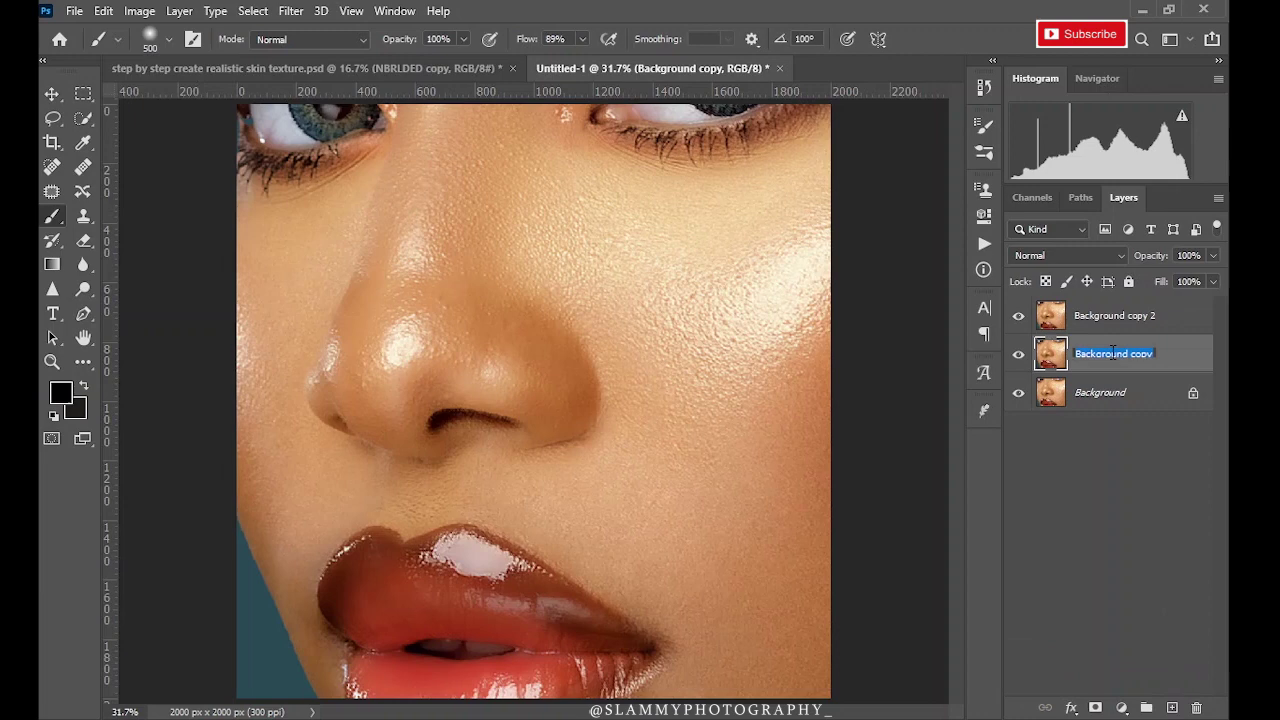
pyautogui.write('color')
pyautogui.doubleClick(1119, 318)
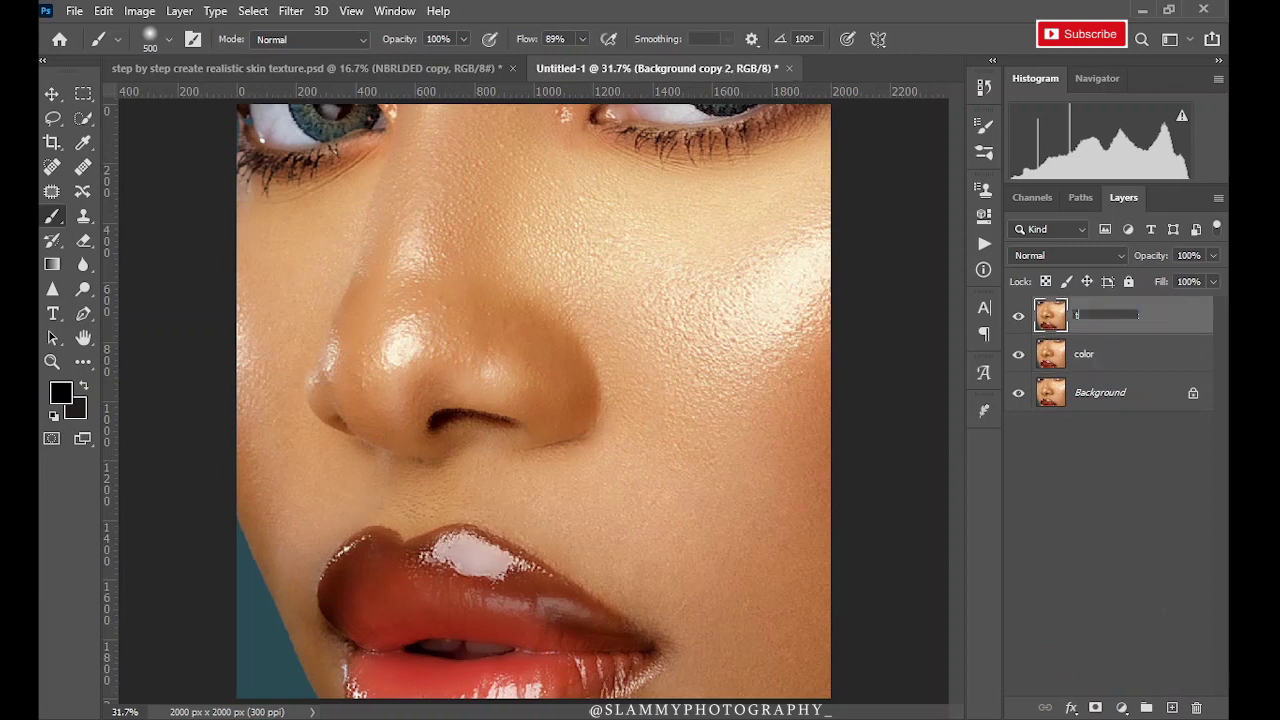
pyautogui.write('texture')
pyautogui.press('Return')
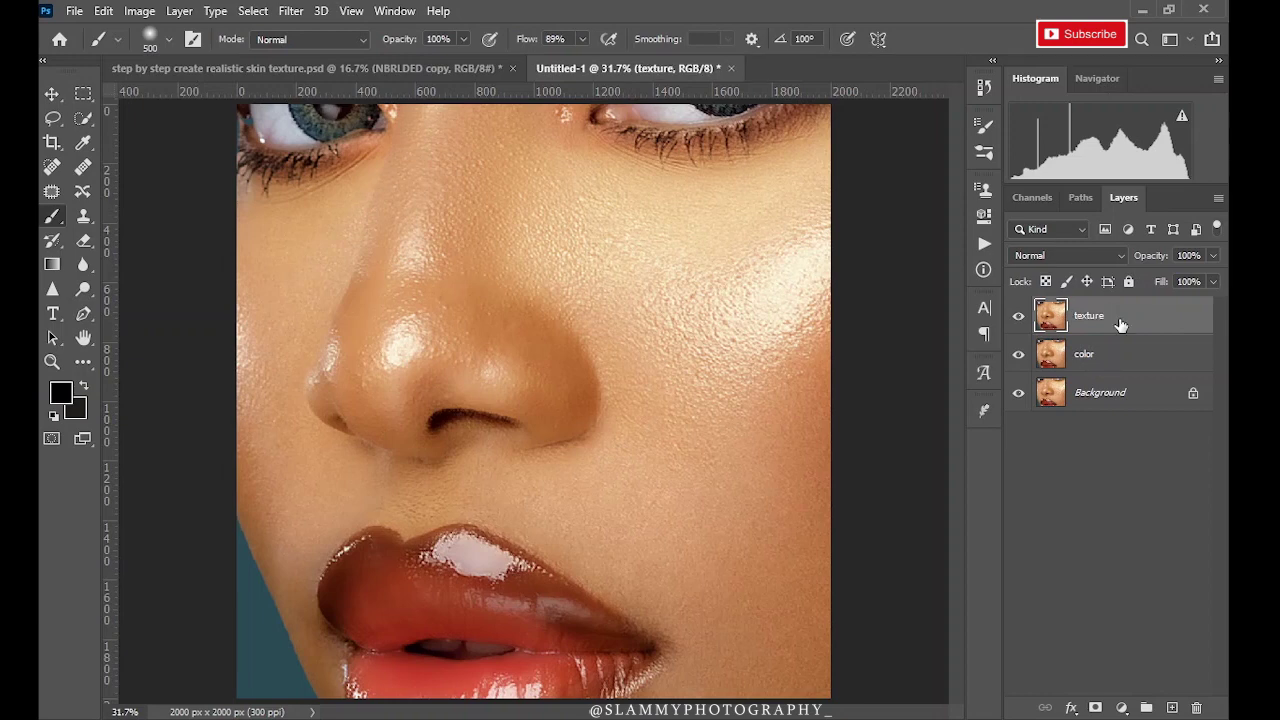
pyautogui.click(1018, 318)
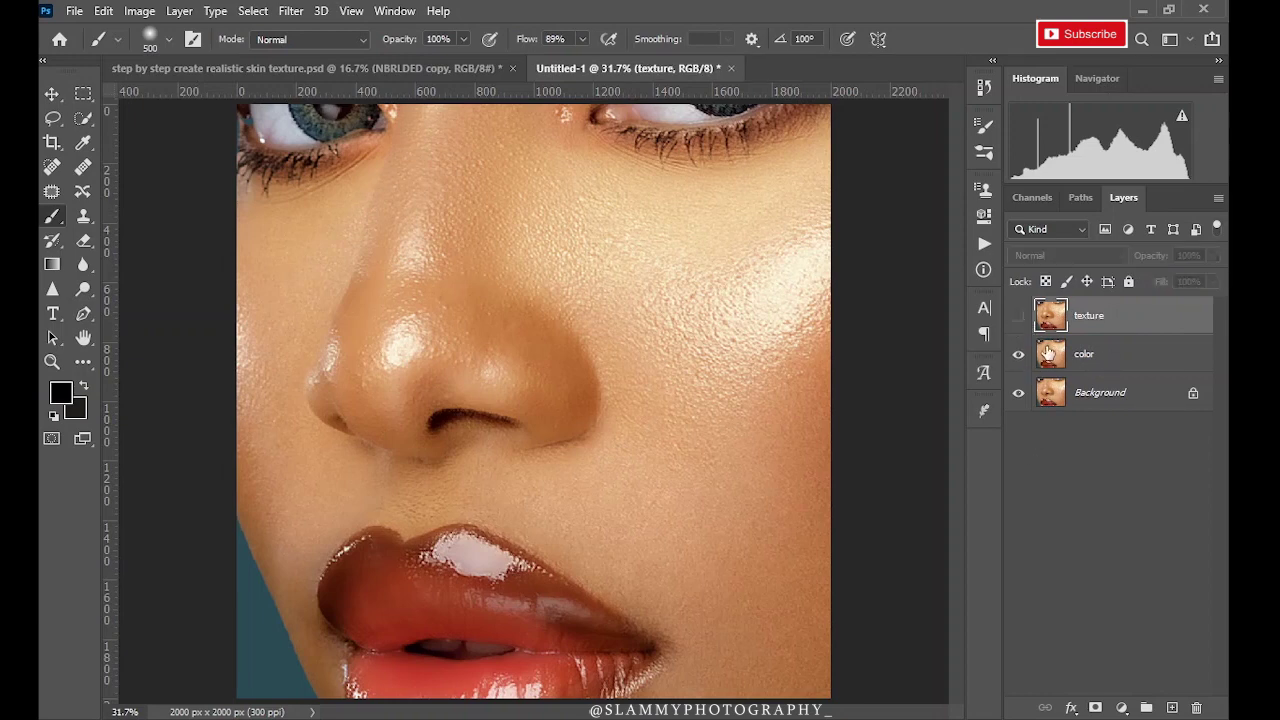
pyautogui.click(1110, 360)
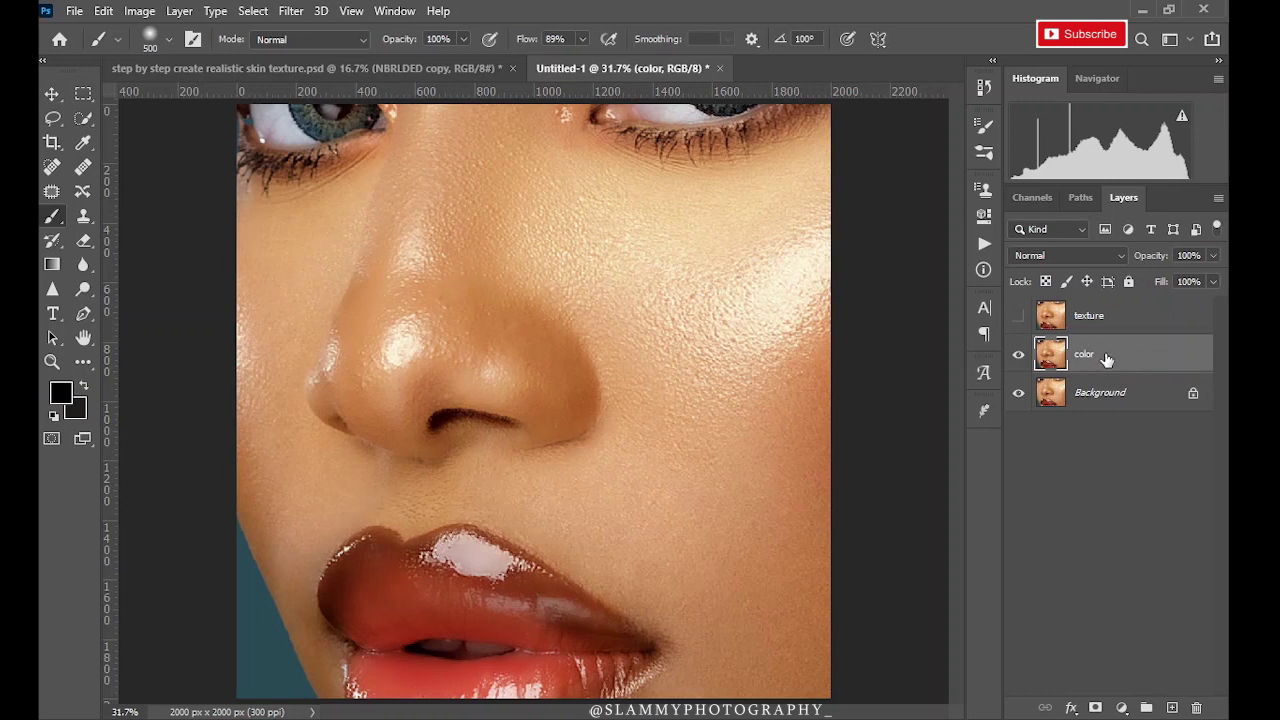
# - Apply a 14-pixel Gaussian Blur to the color layer and switch to the Brush
pyautogui.click(284, 13)
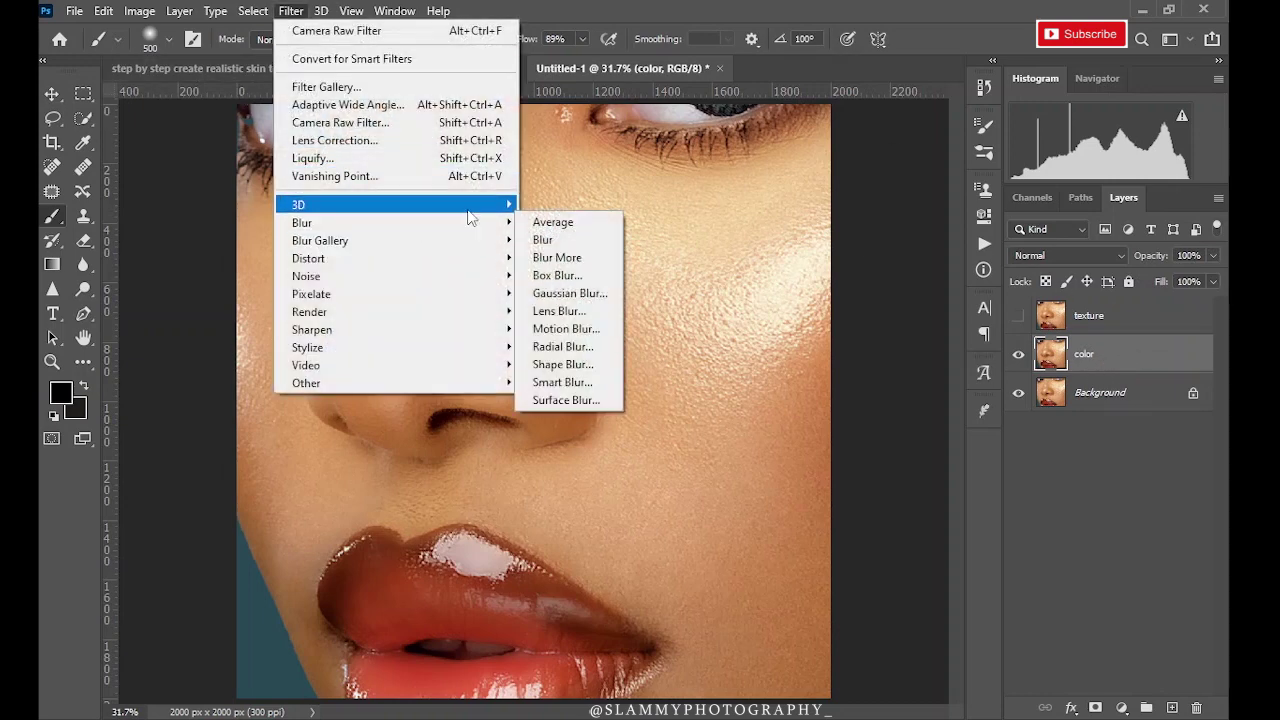
pyautogui.click(580, 293)
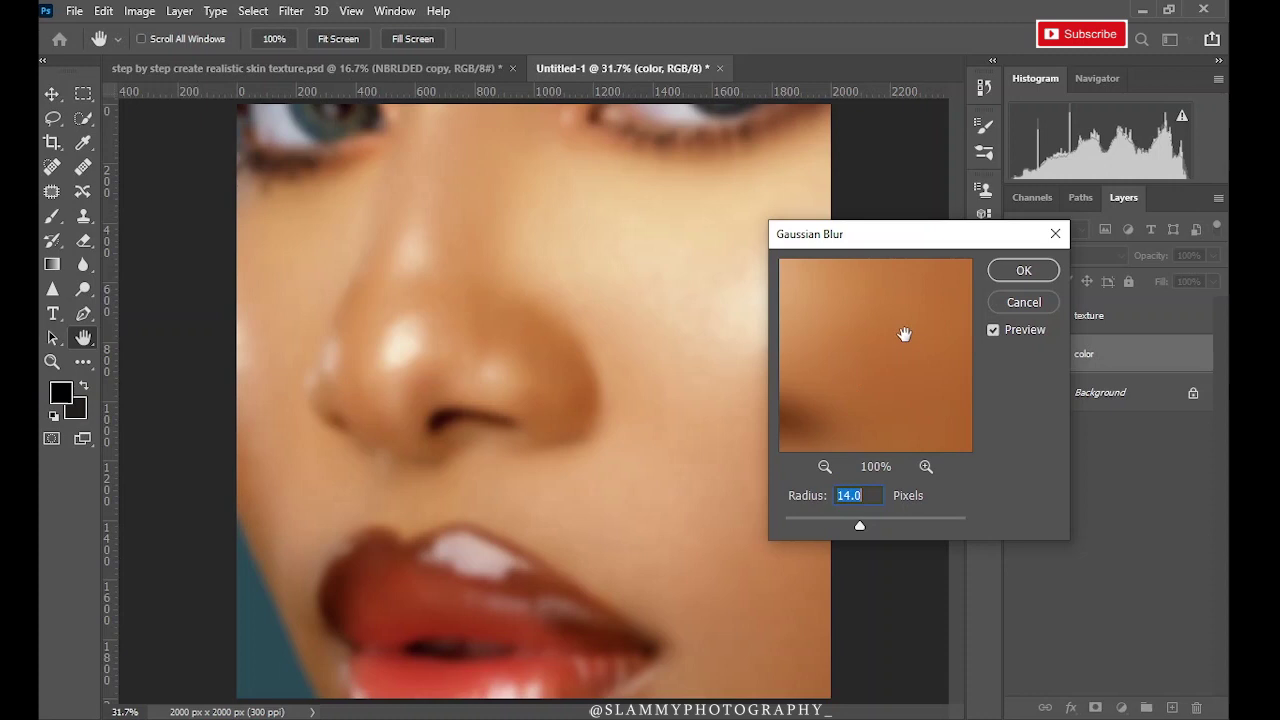
pyautogui.click(1023, 270)
pyautogui.press('b')
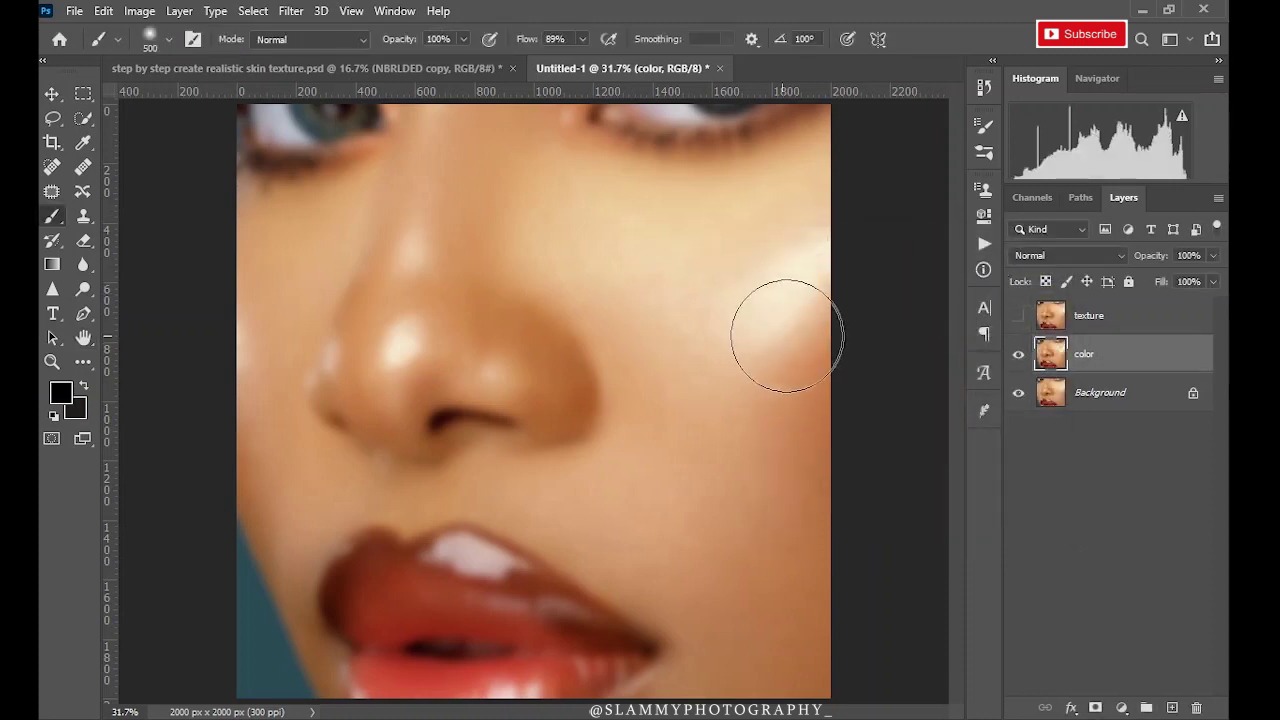
# - Show the texture layer and Apply Image from color using Subtract, scale 2, offset 128
pyautogui.click(1018, 316)
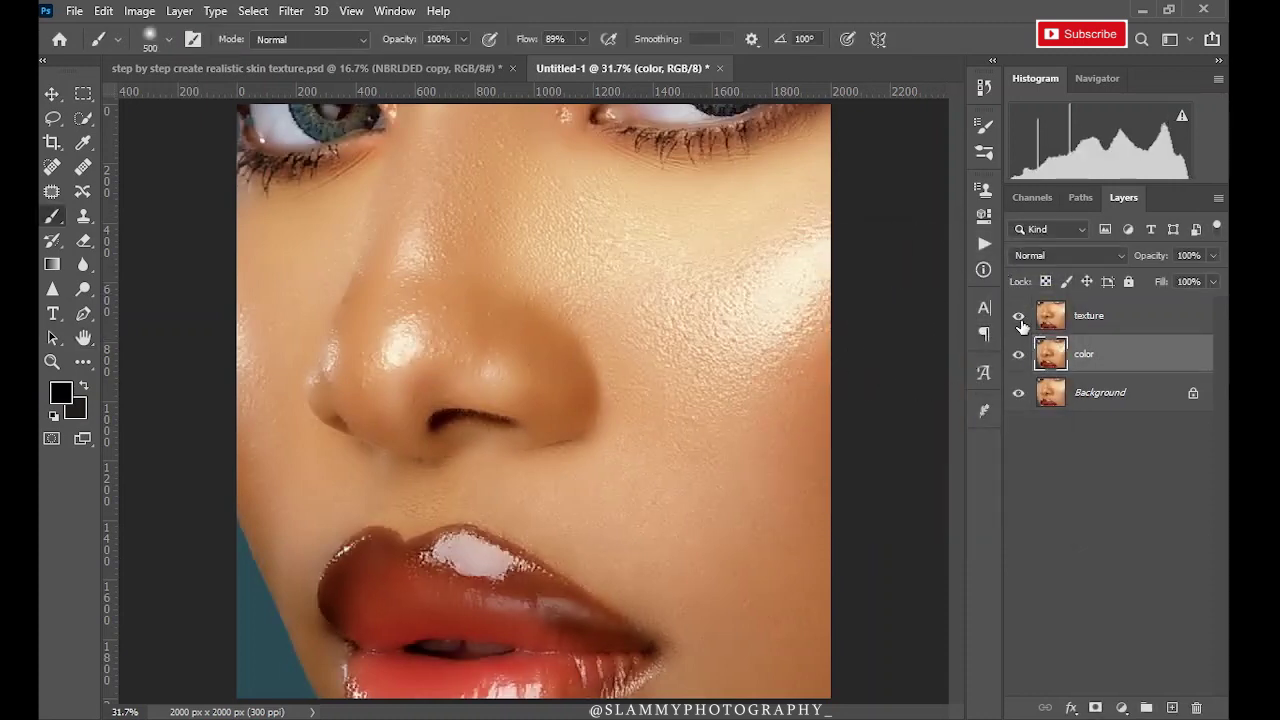
pyautogui.click(1095, 322)
pyautogui.click(139, 11)
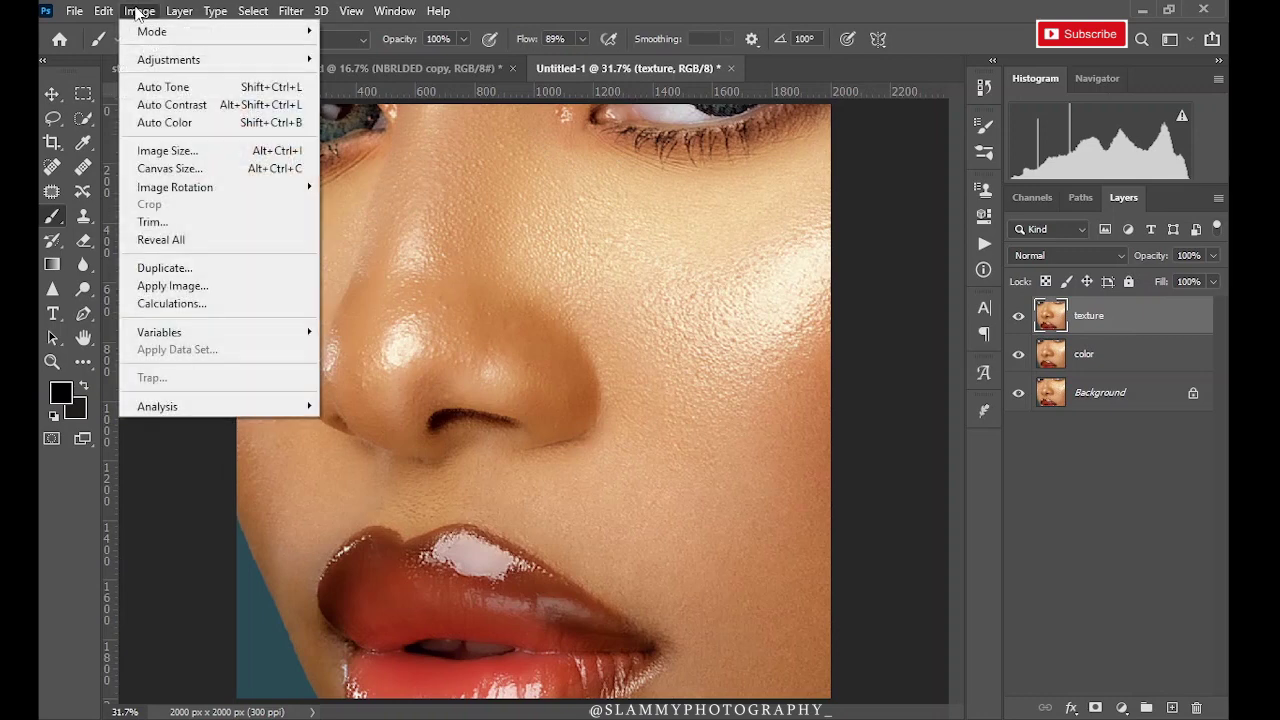
pyautogui.click(193, 292)
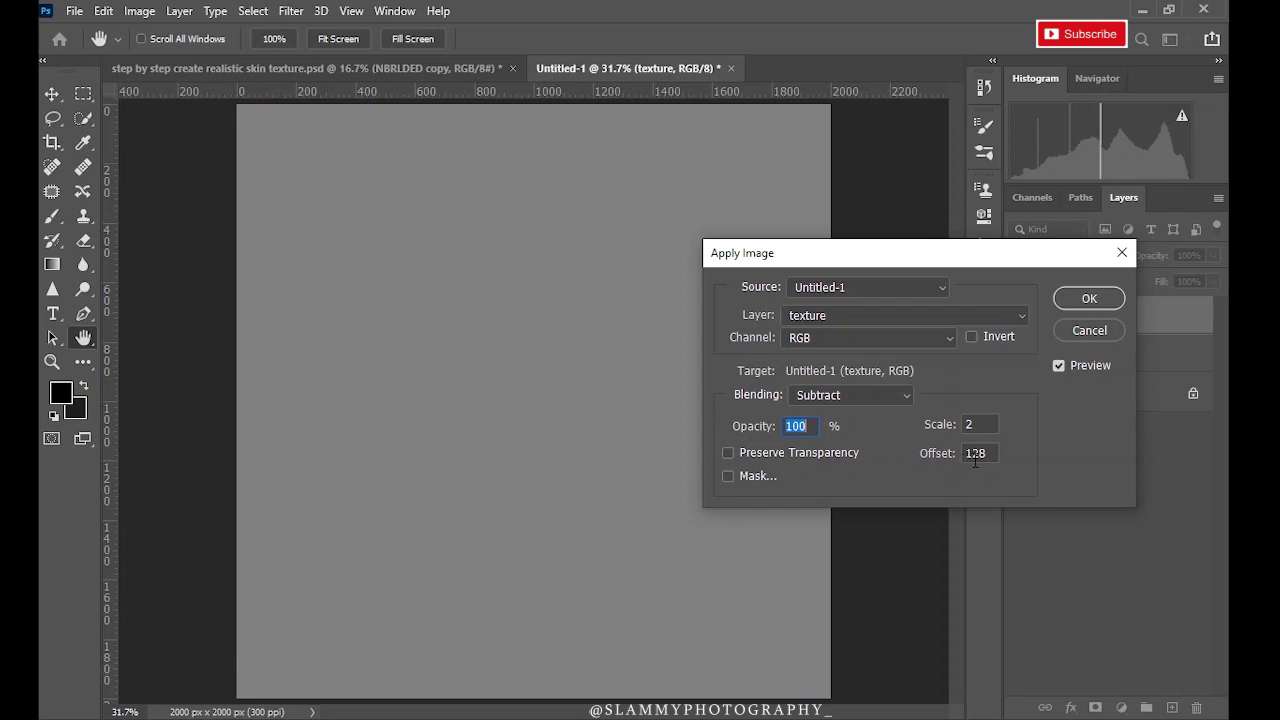
pyautogui.click(830, 315)
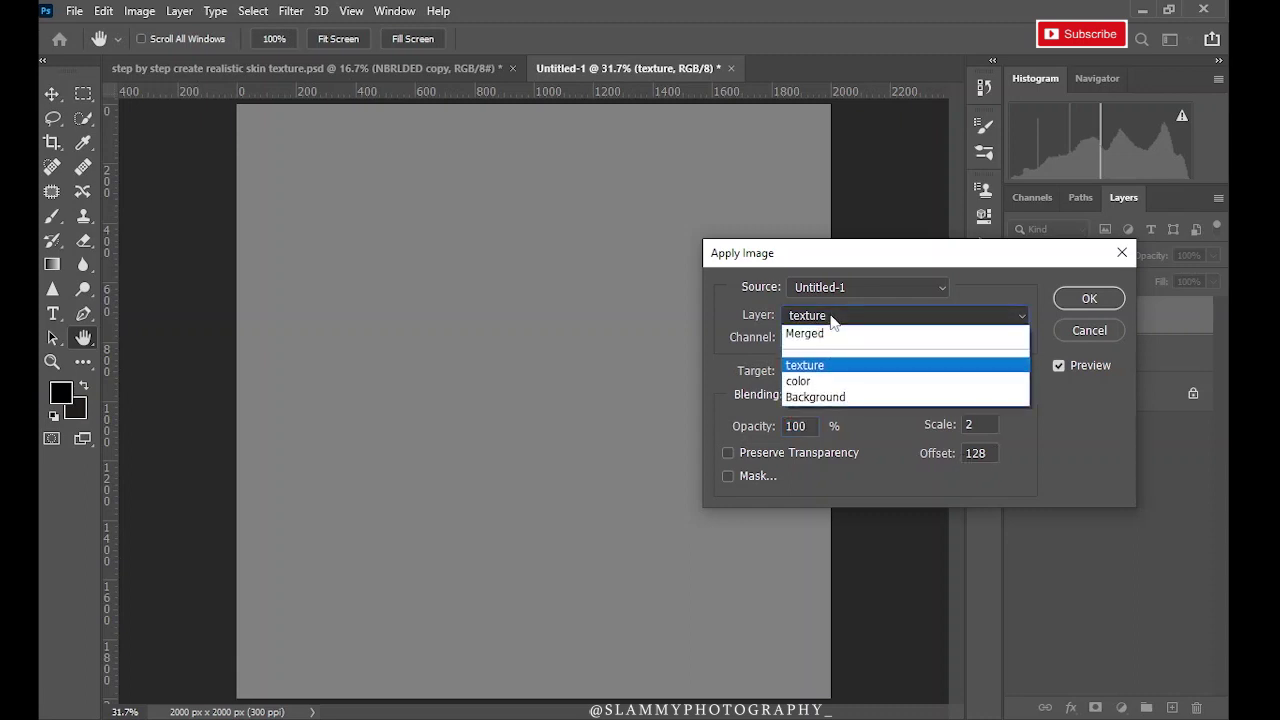
pyautogui.click(844, 380)
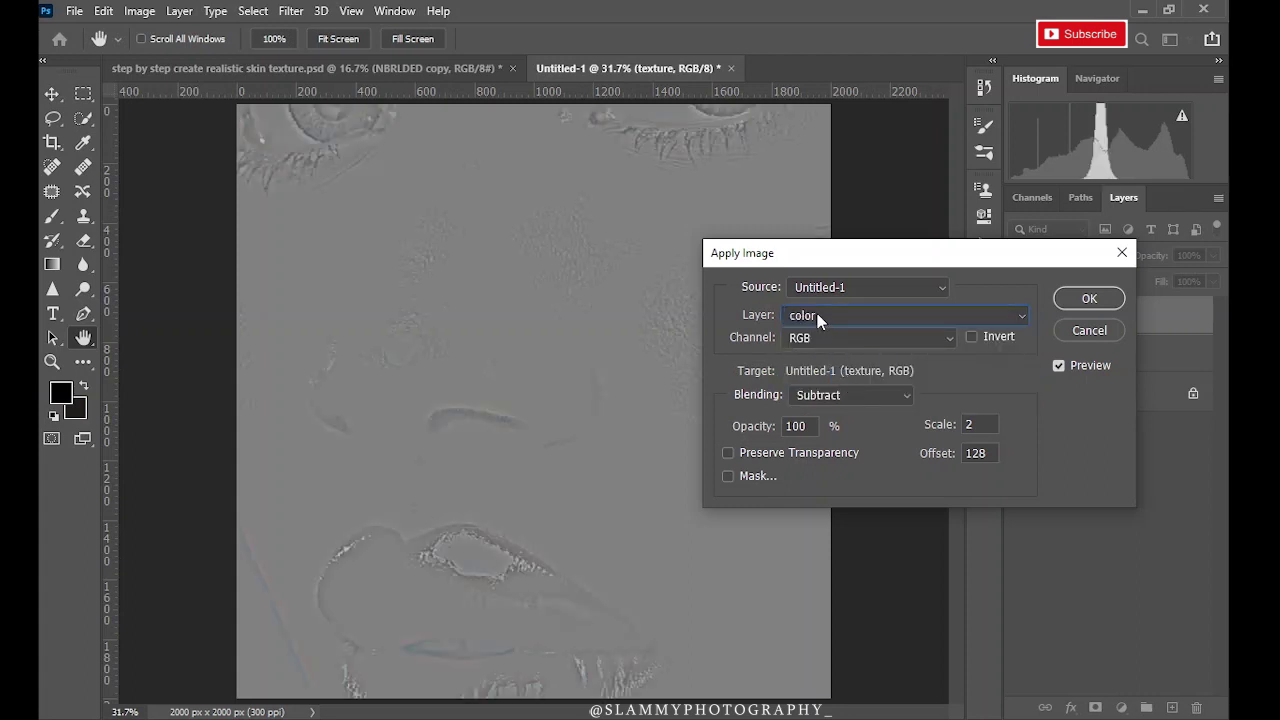
pyautogui.click(817, 313)
pyautogui.click(820, 378)
pyautogui.click(895, 285)
pyautogui.click(886, 284)
pyautogui.click(1080, 298)
# - Set the texture layer to Linear Light, duplicate it, and clip the copy onto it
pyautogui.press('b')
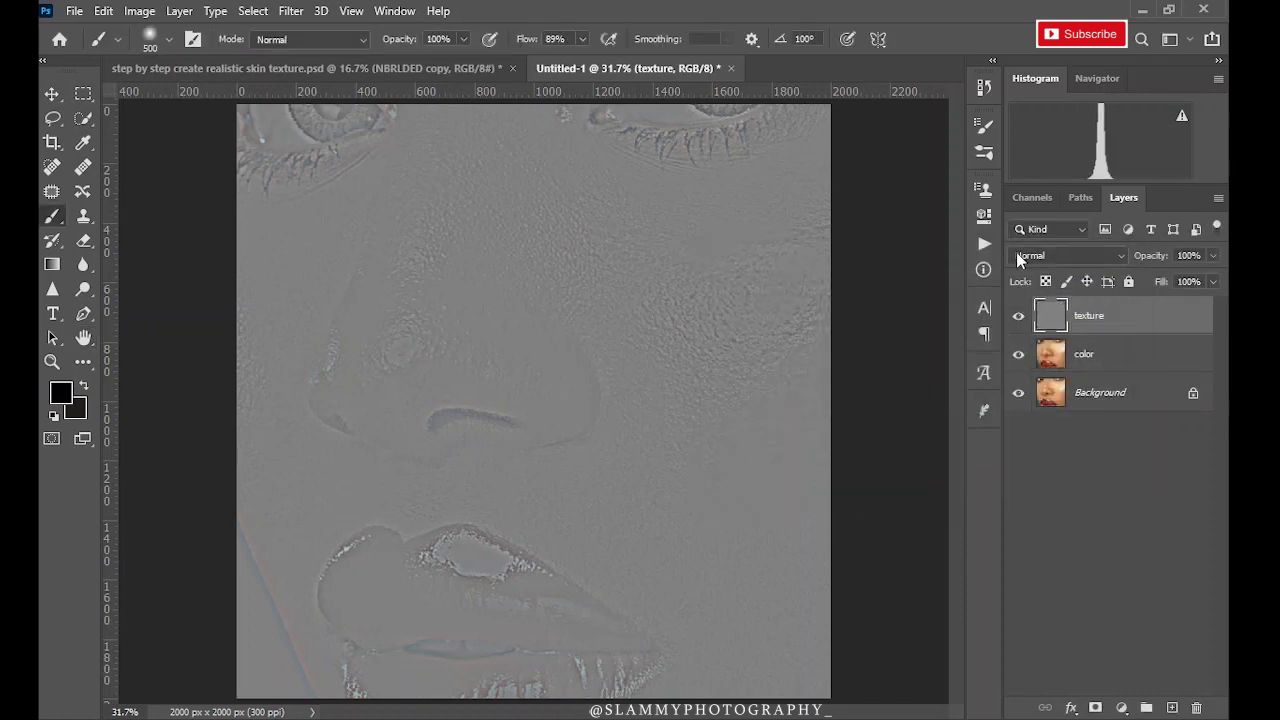
pyautogui.click(1020, 255)
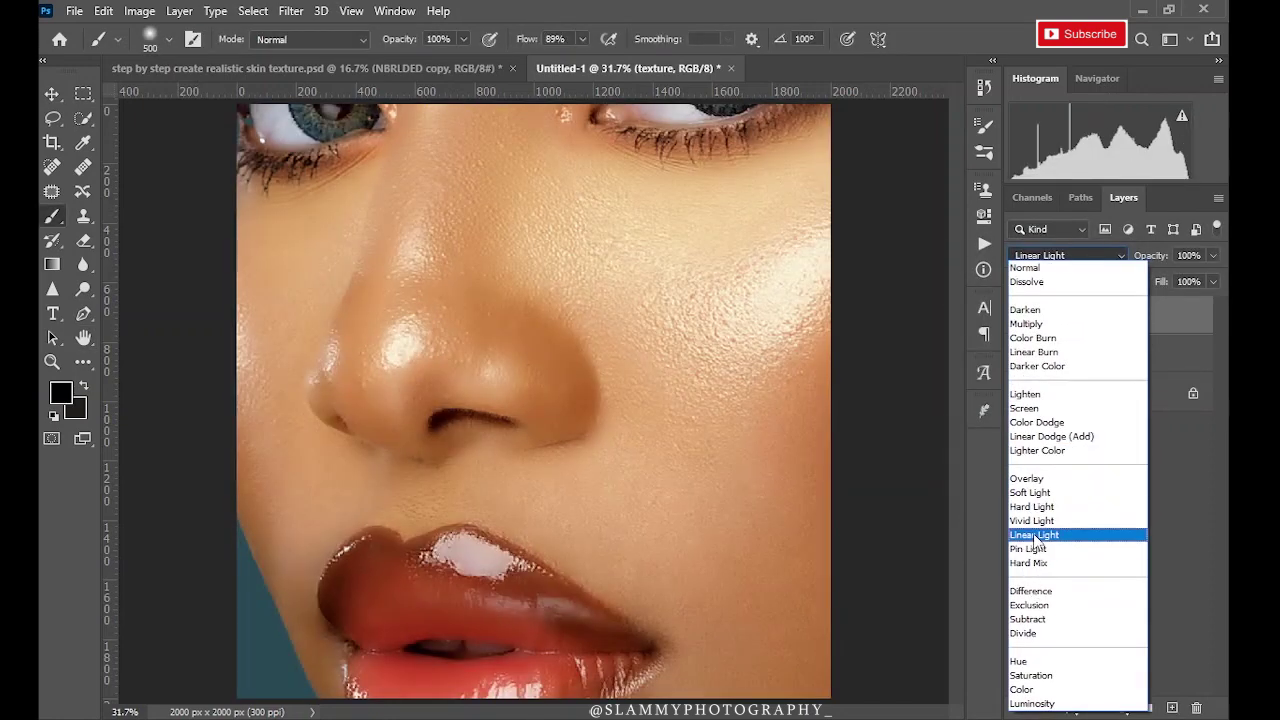
pyautogui.click(1033, 534)
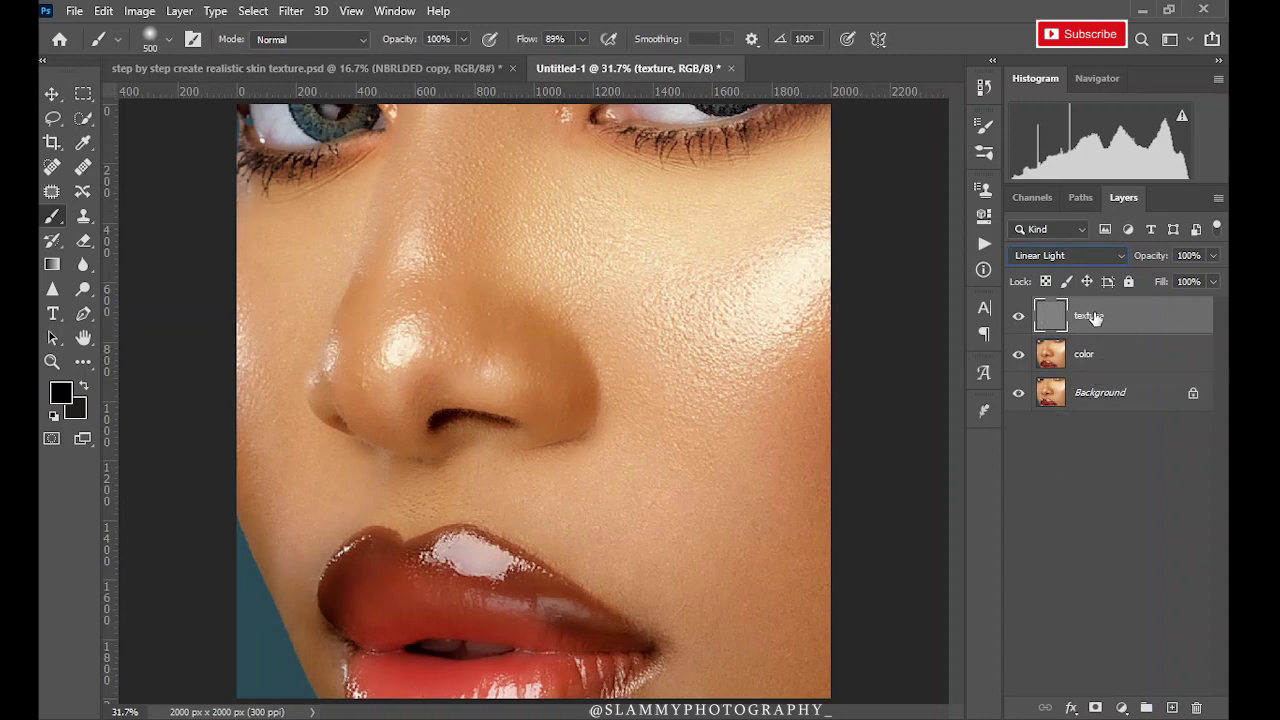
pyautogui.moveTo(1096, 314); pyautogui.dragTo(1171, 707)
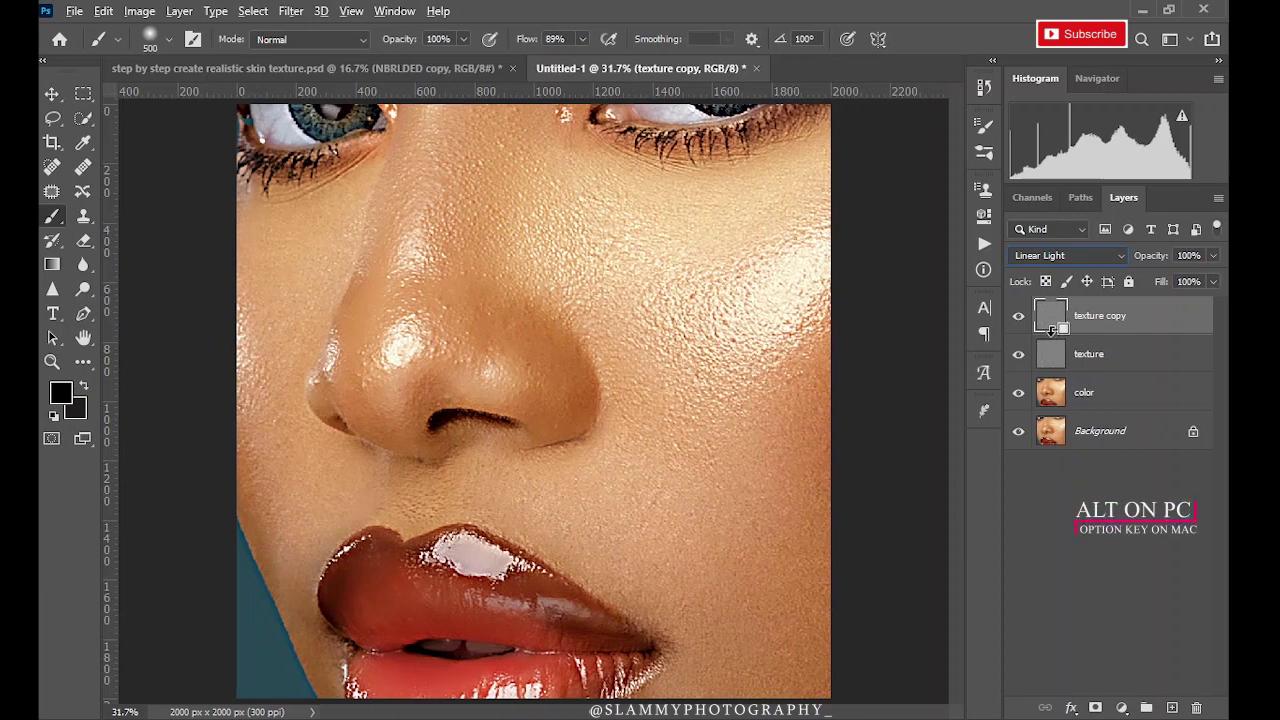
pyautogui.keyDown('alt'); pyautogui.click(1051, 331); pyautogui.keyUp('alt')
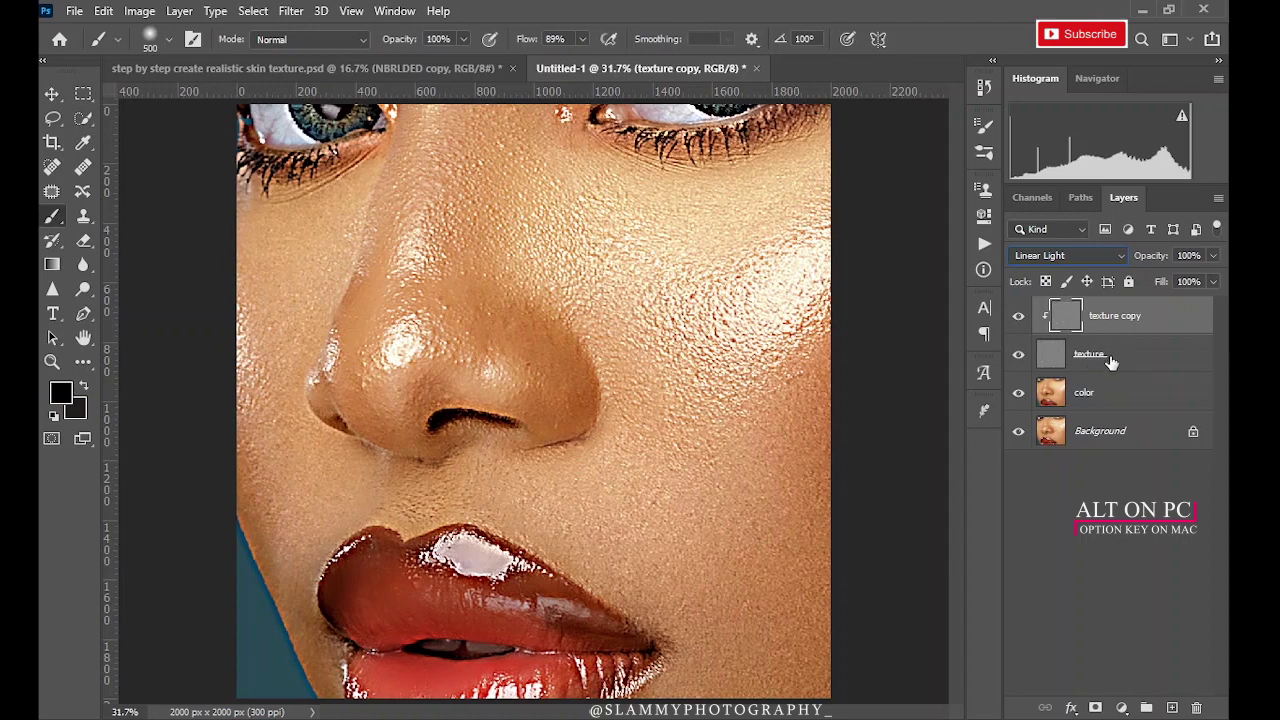
# - Lower the clipped texture copy's opacity to 44%, then also select the texture and color layers
pyautogui.click(1018, 316)
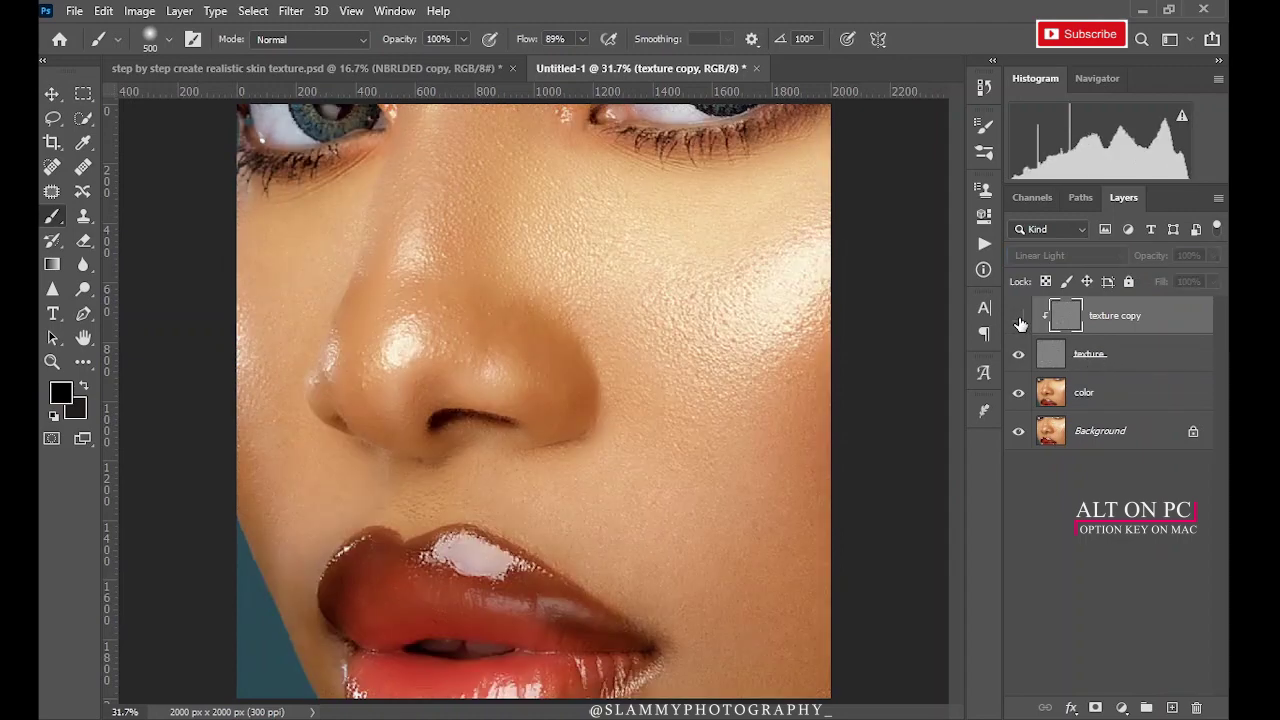
pyautogui.click(1018, 316)
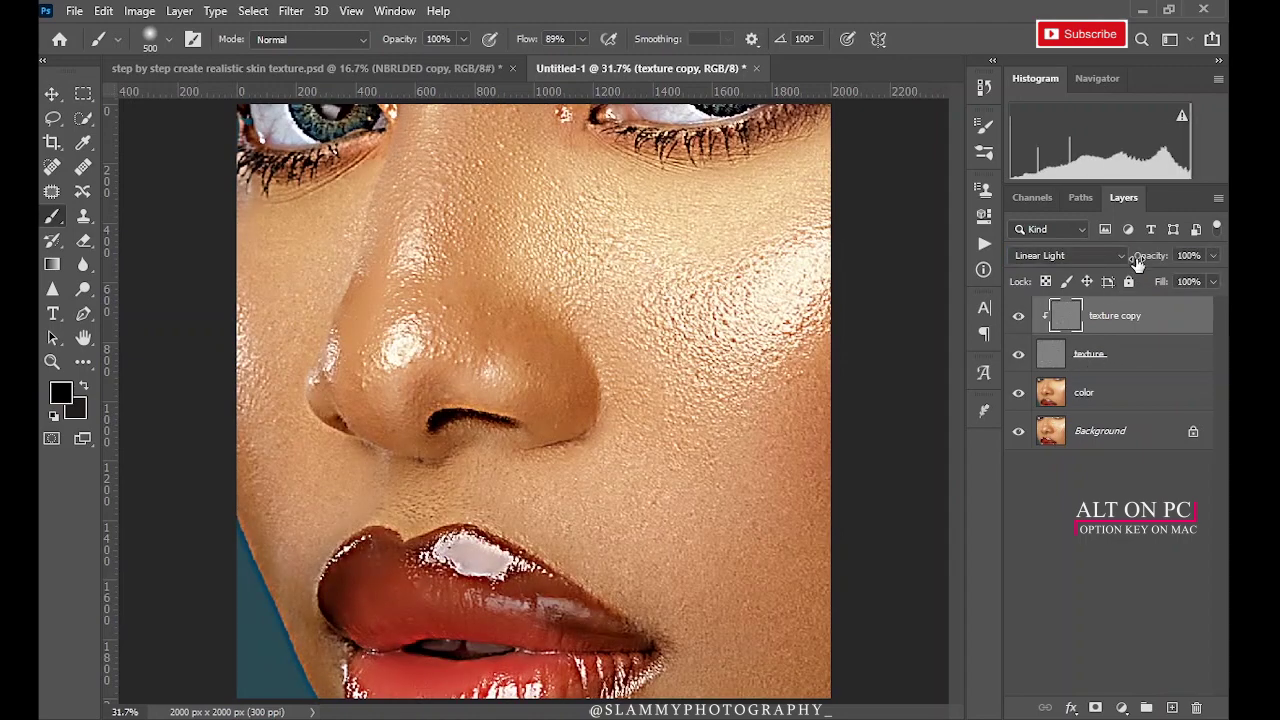
pyautogui.moveTo(1152, 257); pyautogui.dragTo(1106, 282)
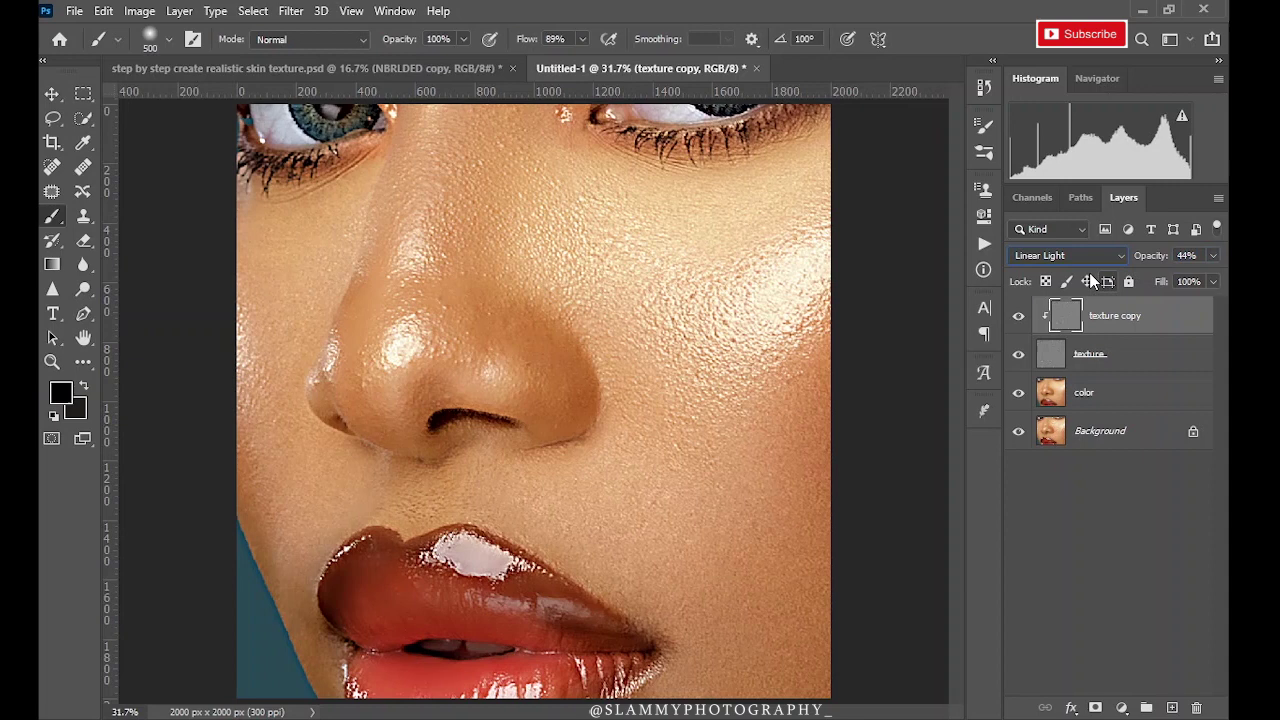
pyautogui.keyDown('shift'); pyautogui.click(1090, 360); pyautogui.keyUp('shift')
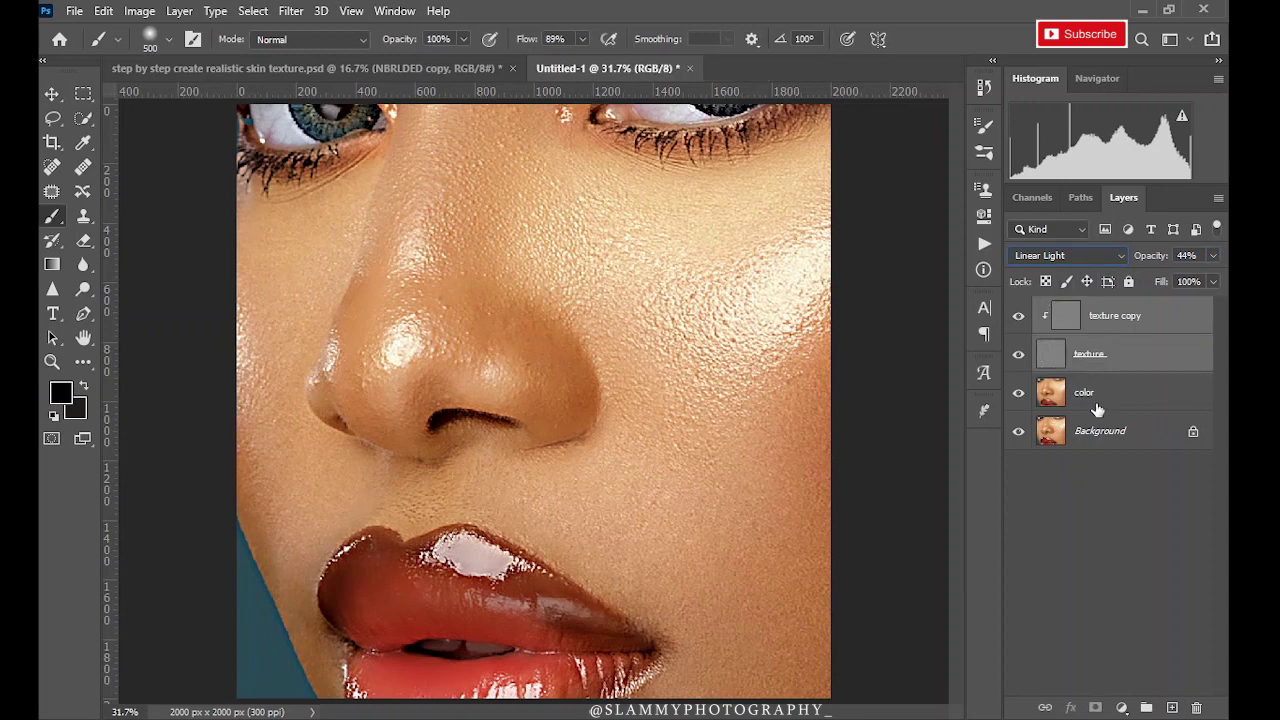
pyautogui.keyDown('shift'); pyautogui.click(1097, 405); pyautogui.keyUp('shift')
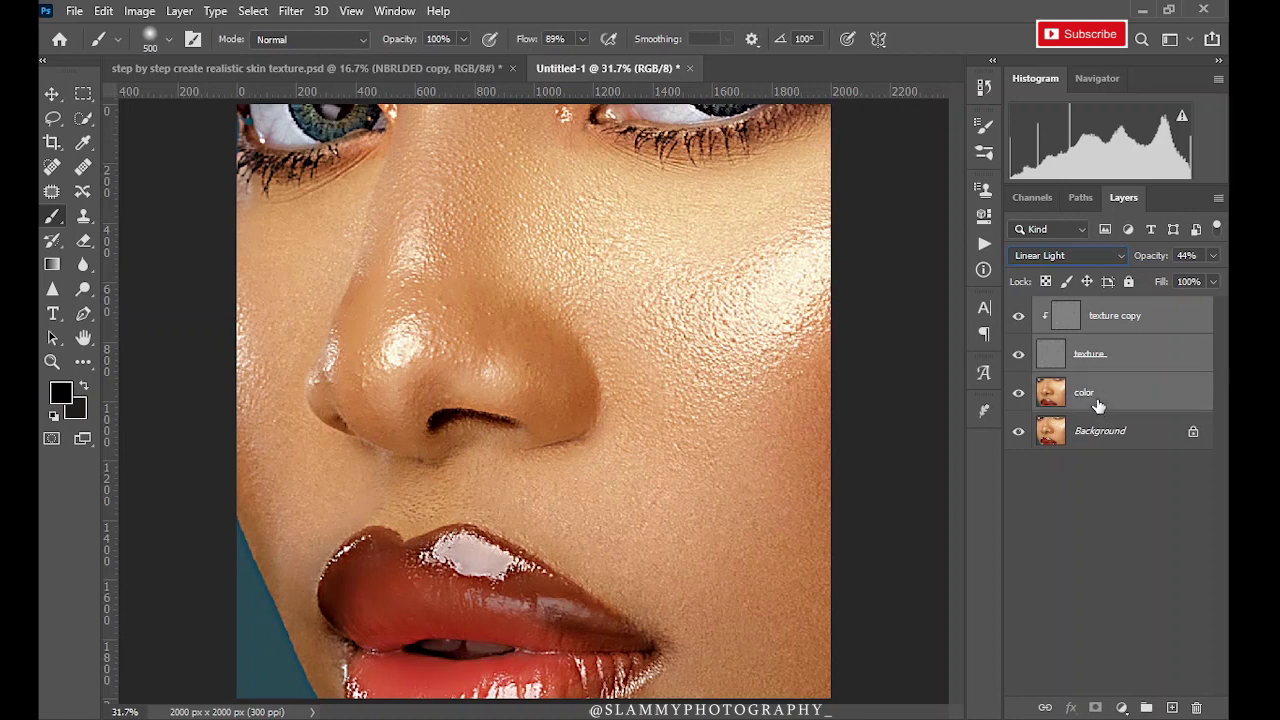
# - Group the texture copy, texture and color layers into a group named 'step 1'
pyautogui.moveTo(1103, 392); pyautogui.dragTo(1144, 687)
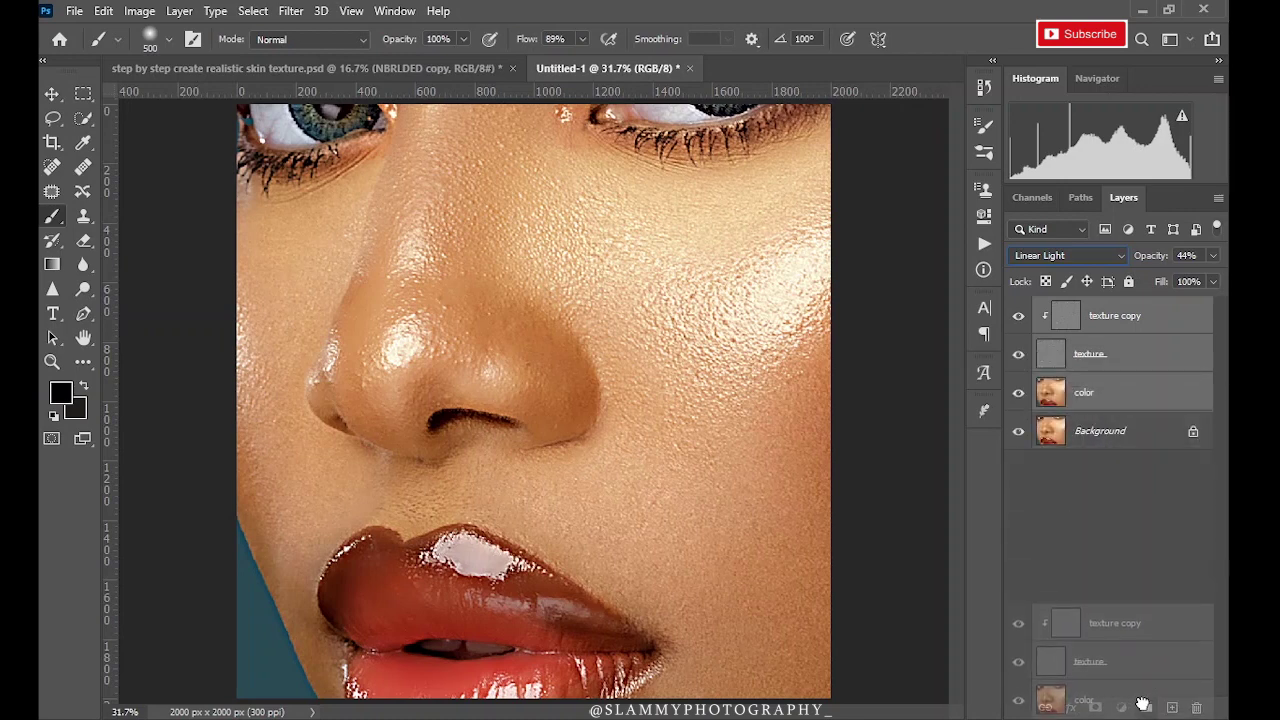
pyautogui.moveTo(1143, 705); pyautogui.dragTo(1146, 707)
pyautogui.doubleClick(1082, 308)
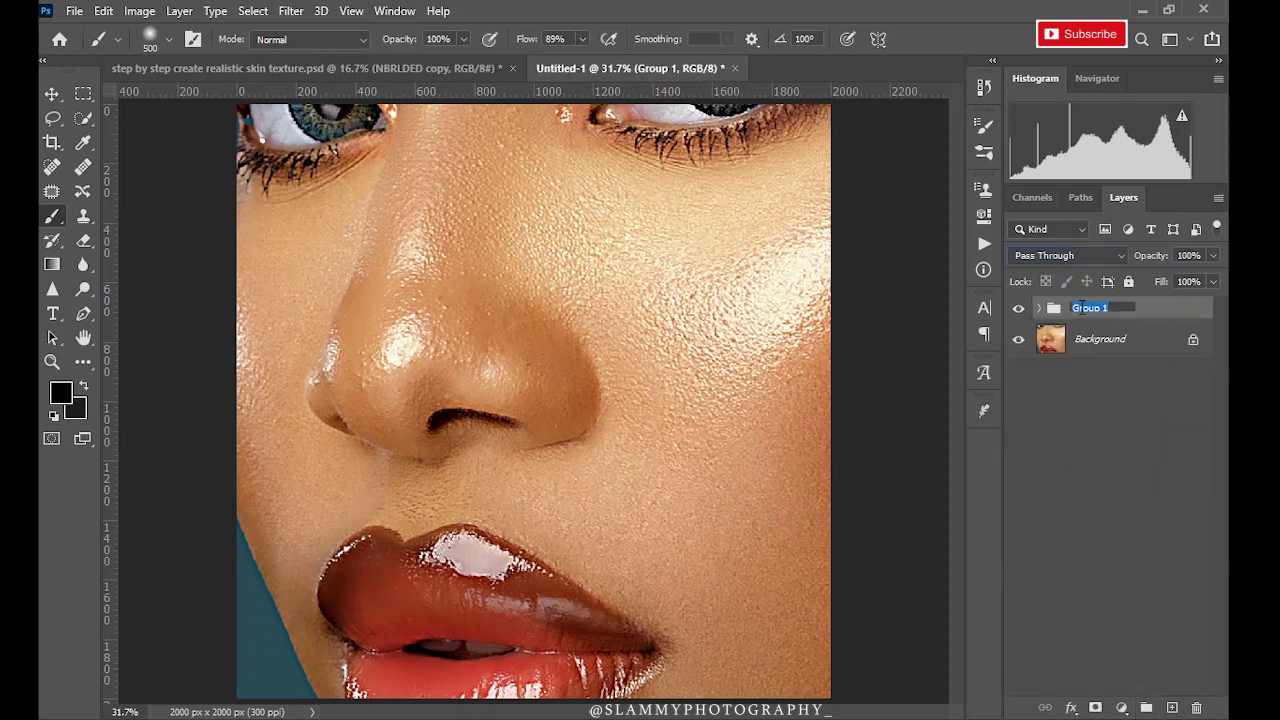
pyautogui.write('step 1')
pyautogui.press('Return')
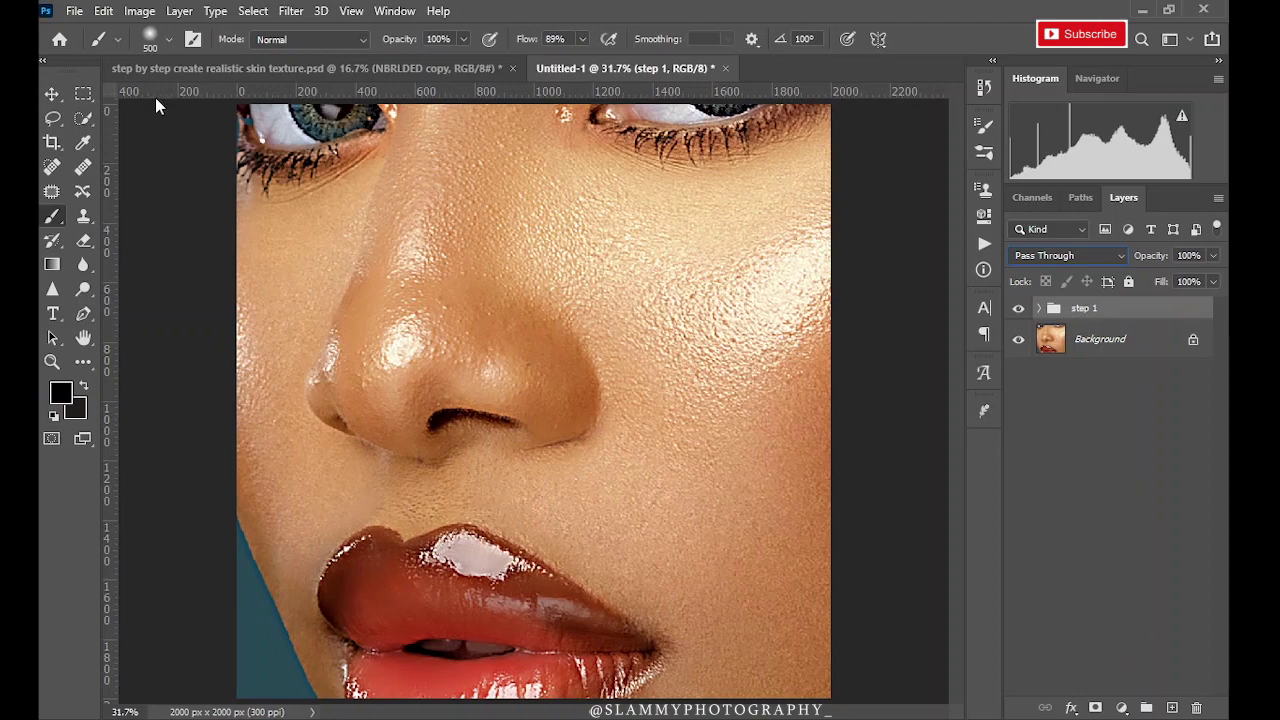
pyautogui.click(179, 11)
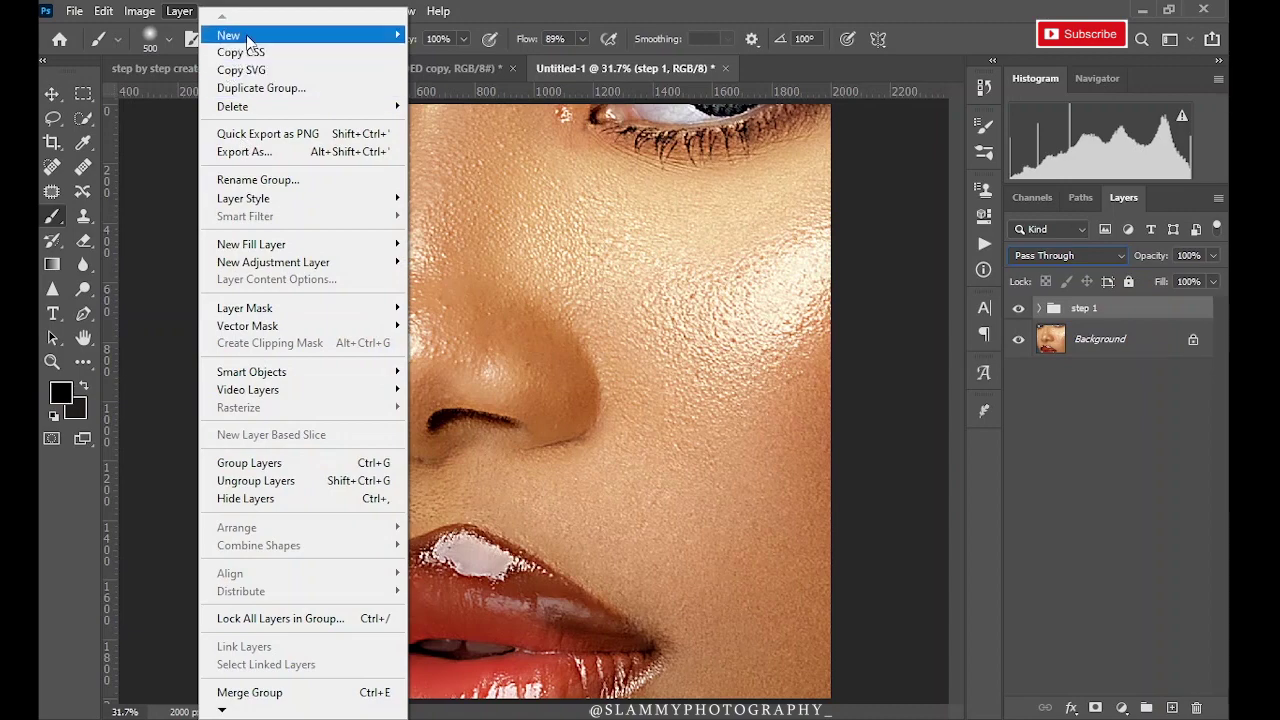
# - Set up a new Overlay layer with neutral 50% gray fill, named 'step 2'
pyautogui.moveTo(228, 35)
pyautogui.click(440, 32)
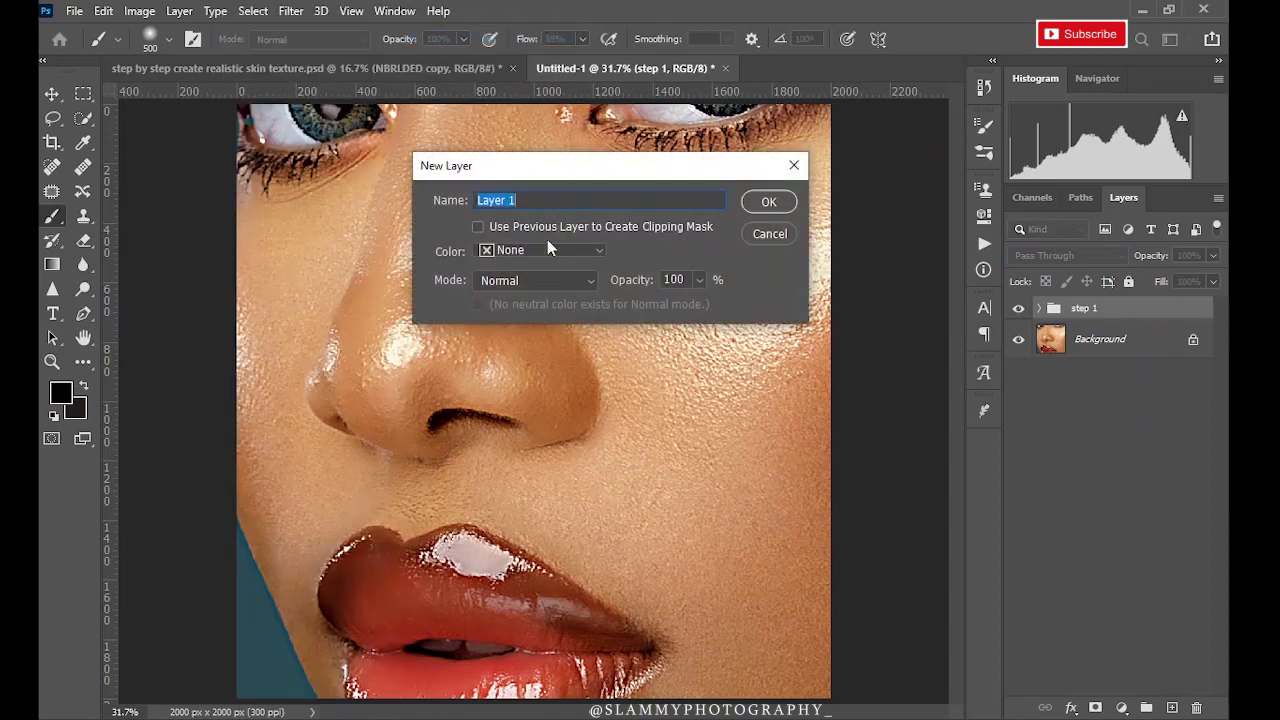
pyautogui.click(503, 282)
pyautogui.click(515, 433)
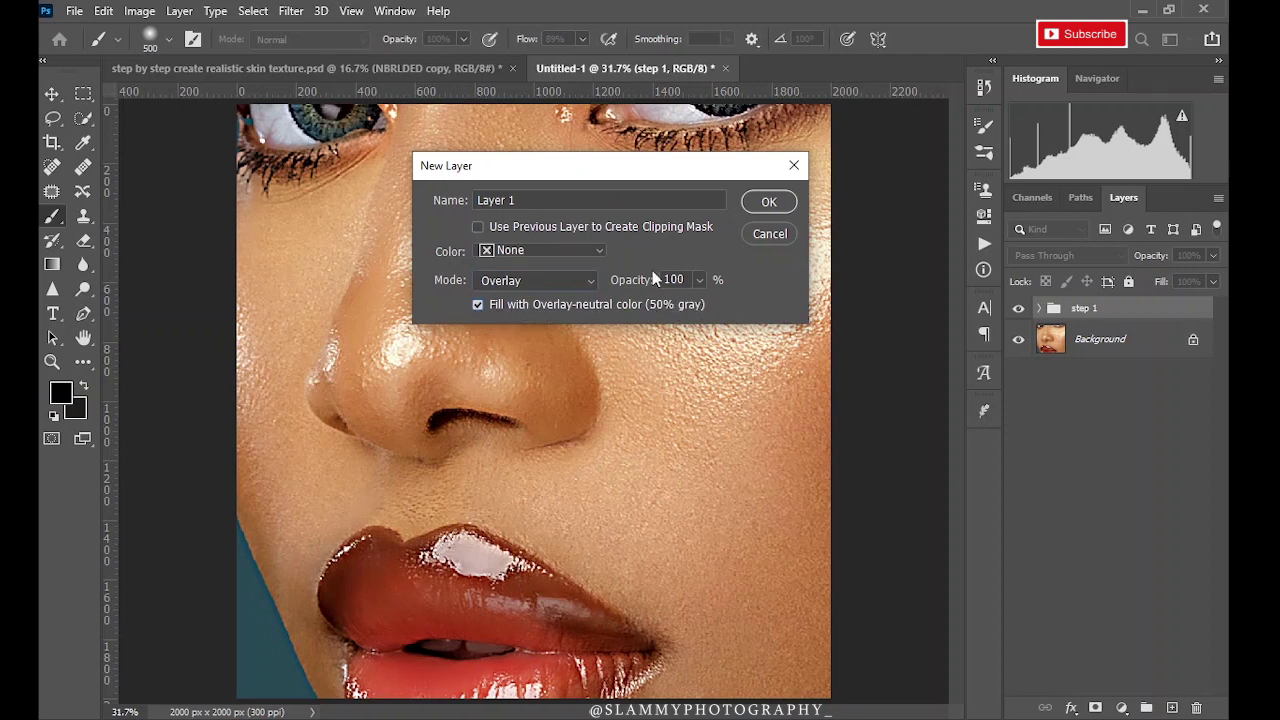
pyautogui.moveTo(527, 200); pyautogui.dragTo(425, 196)
pyautogui.write('step 2')
# - Create the step 2 layer and convert it to a smart object
pyautogui.click(752, 203)
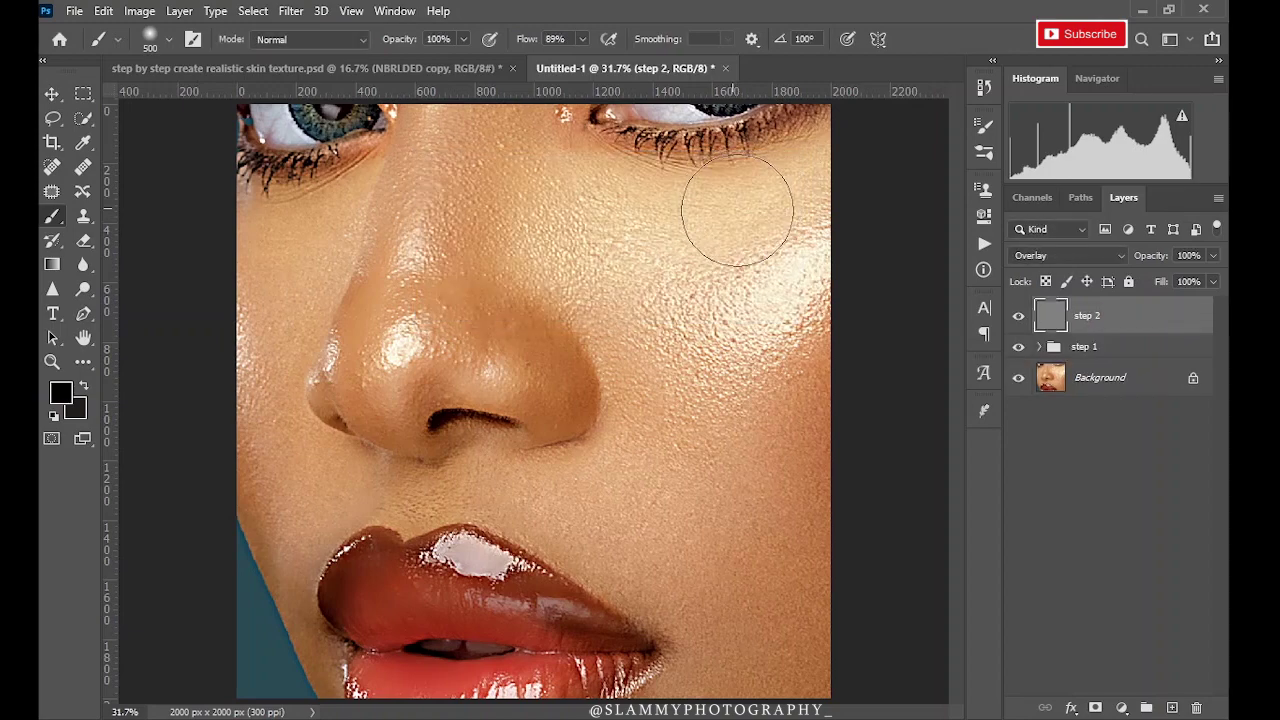
pyautogui.rightClick(1096, 317)
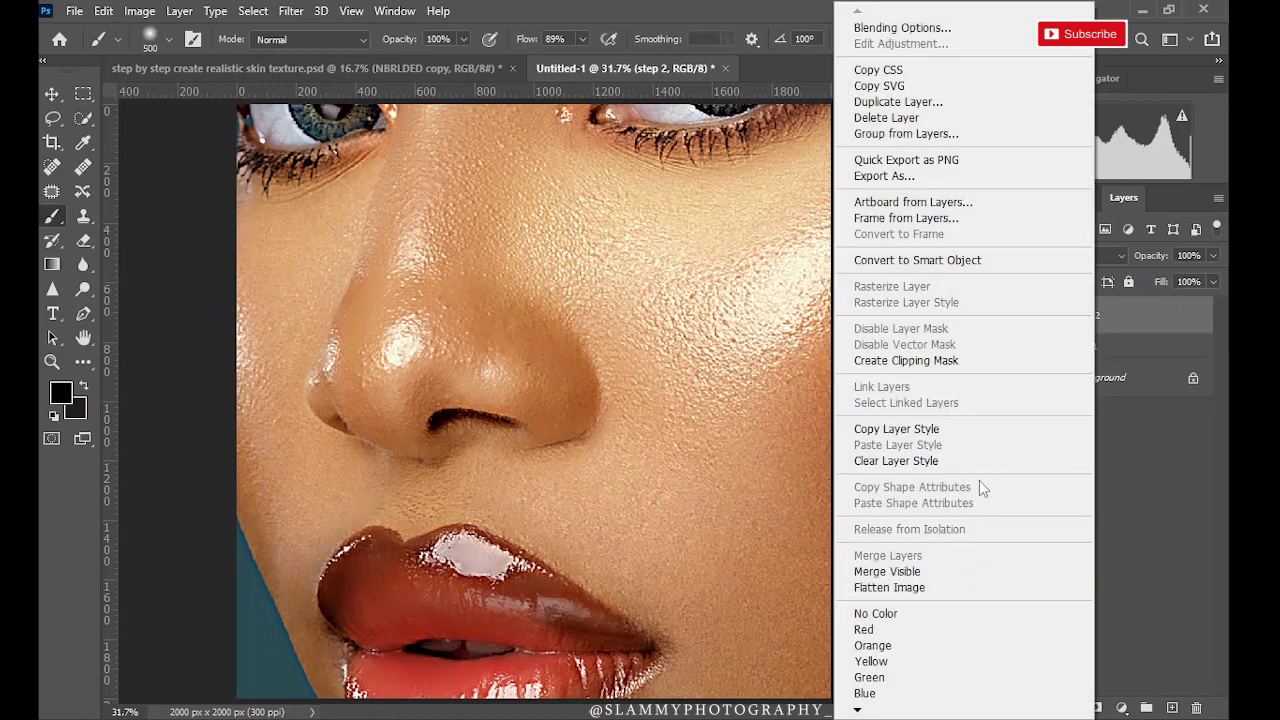
pyautogui.click(966, 260)
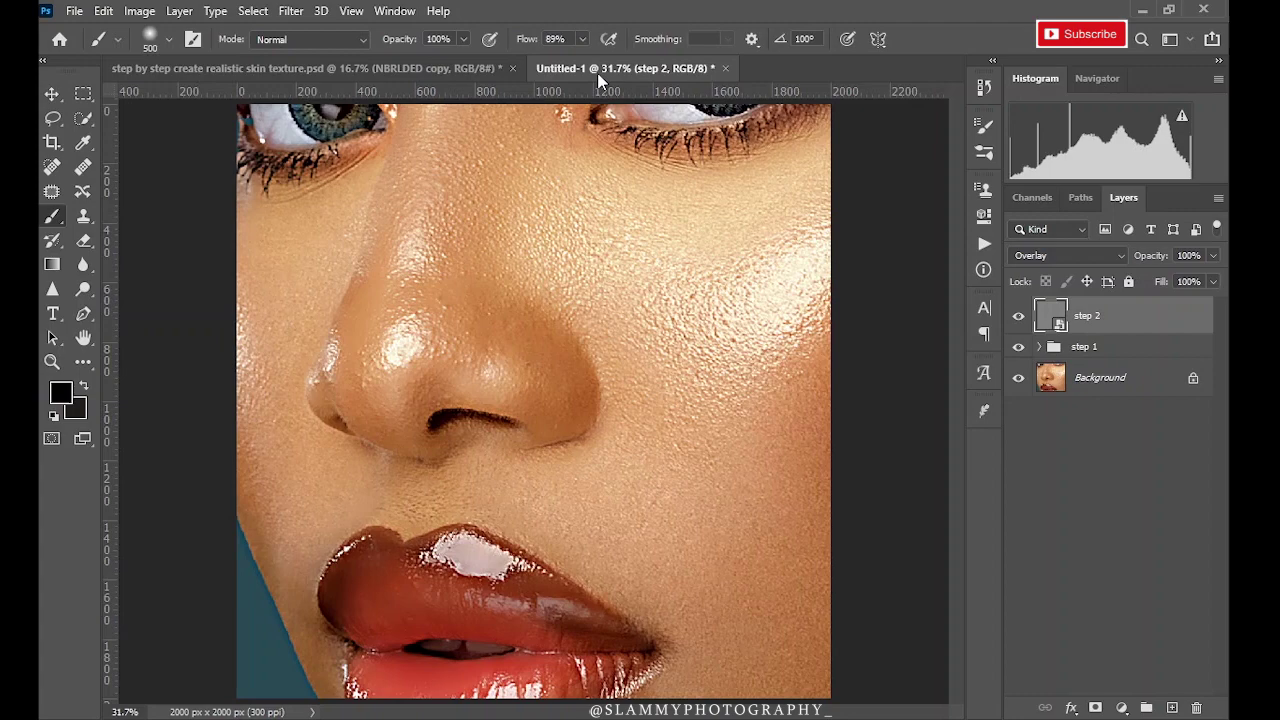
# - Add Camera Raw grain to step 2: amount 84, size 80, roughness 61
pyautogui.click(290, 11)
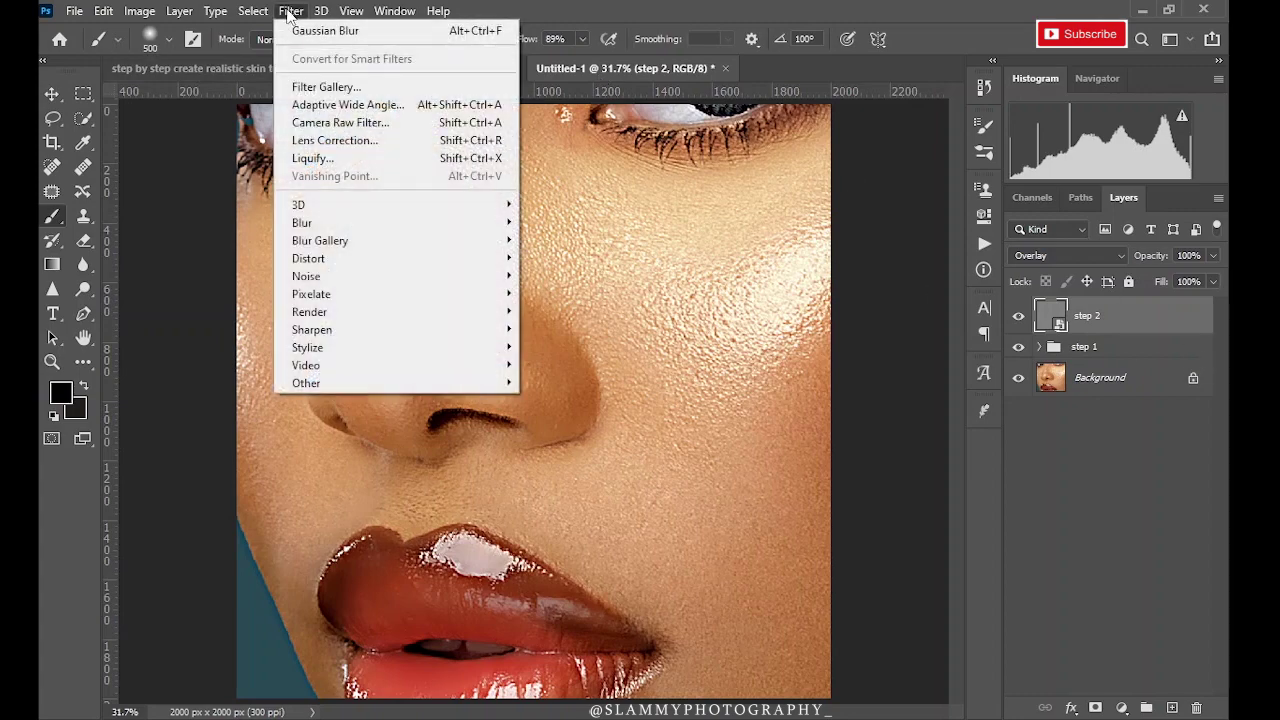
pyautogui.click(330, 140)
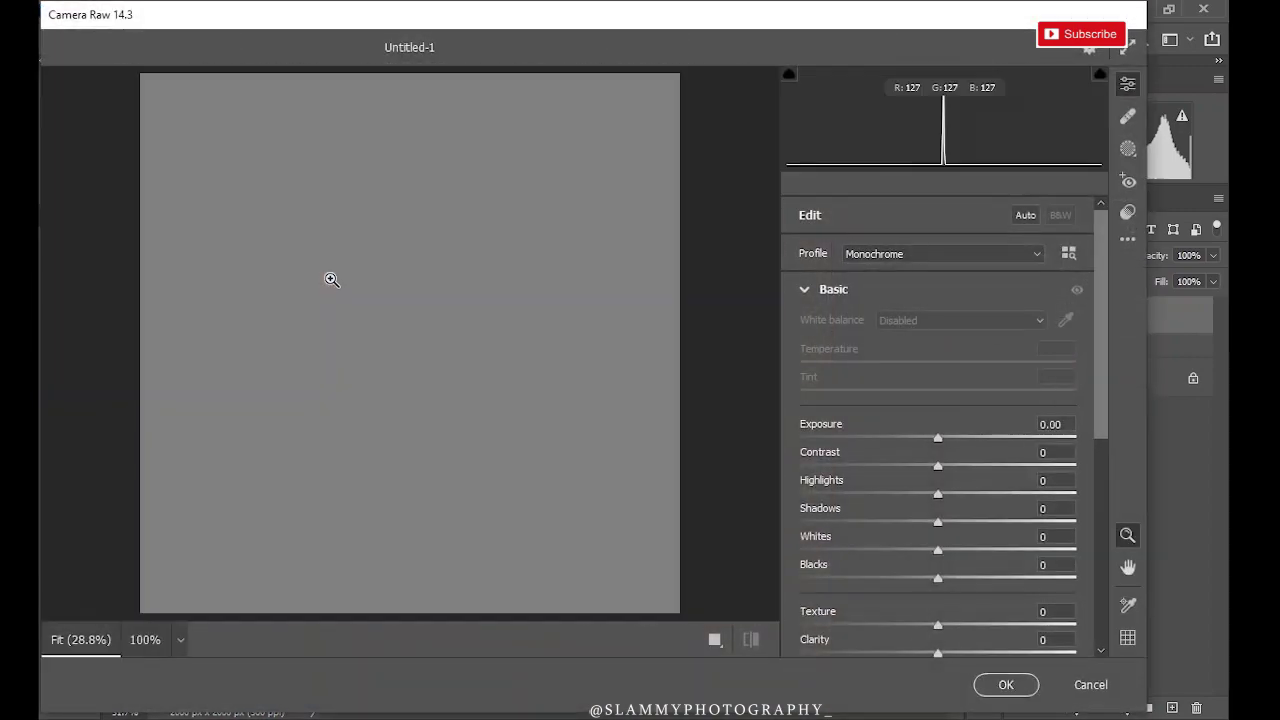
pyautogui.scroll(-3, 860, 535)
pyautogui.scroll(-2, 860, 535)
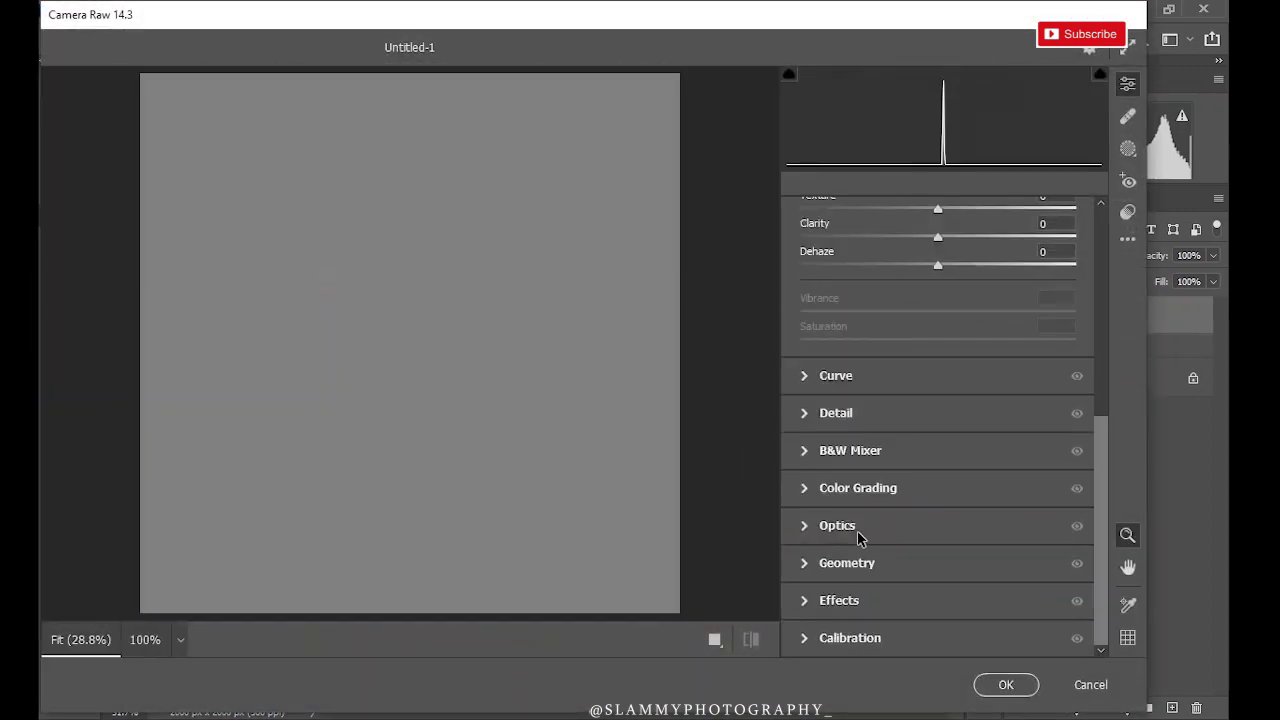
pyautogui.click(810, 604)
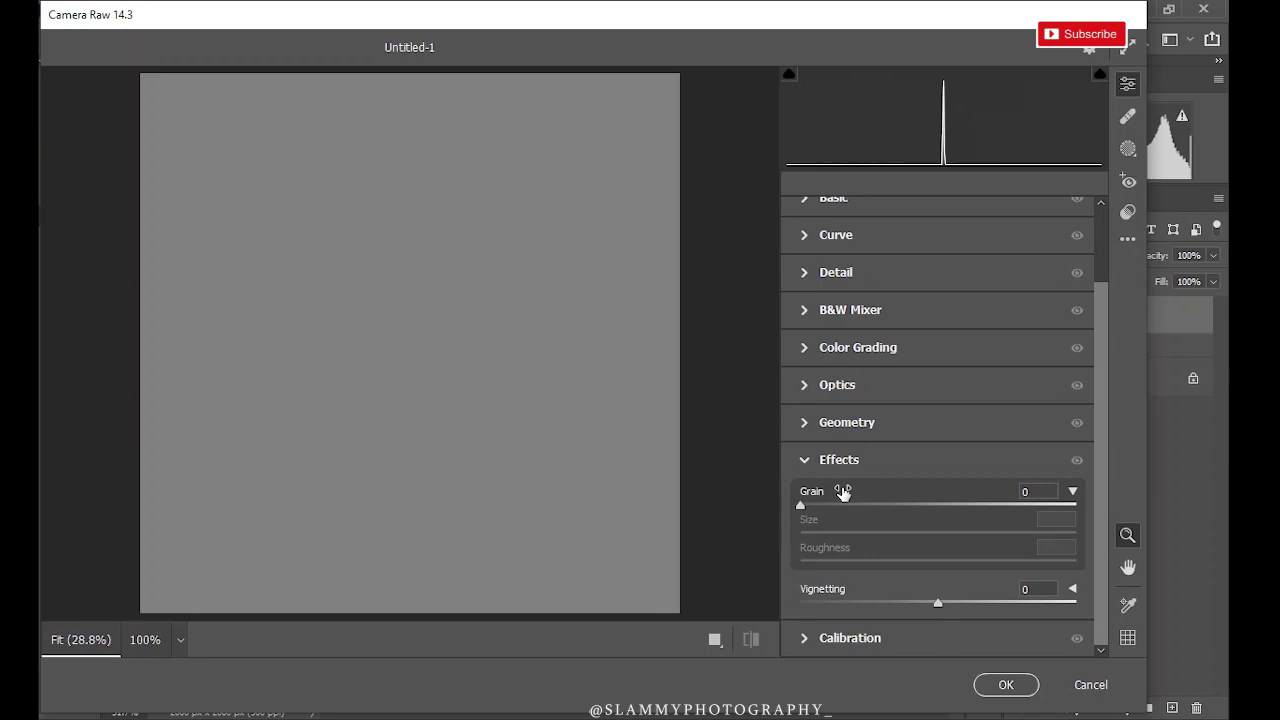
pyautogui.moveTo(800, 505); pyautogui.dragTo(1035, 520)
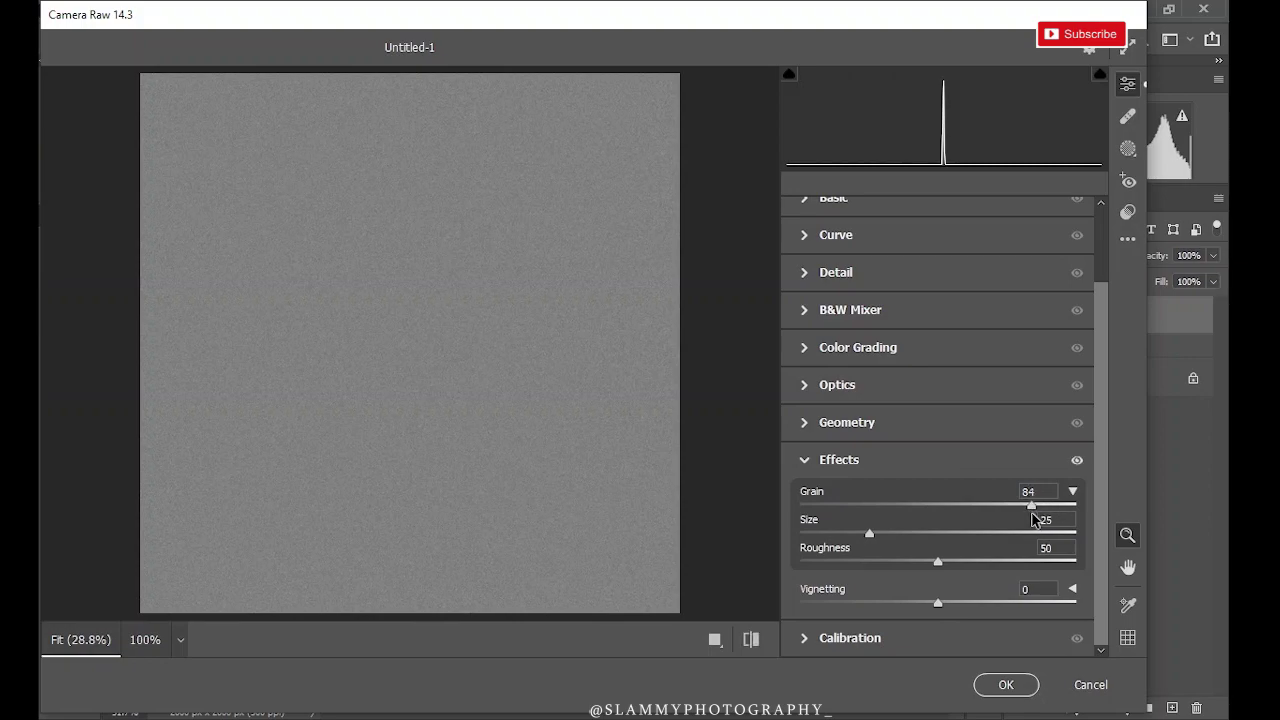
pyautogui.moveTo(867, 535); pyautogui.dragTo(1023, 547)
pyautogui.moveTo(940, 569); pyautogui.dragTo(970, 568)
pyautogui.click(995, 686)
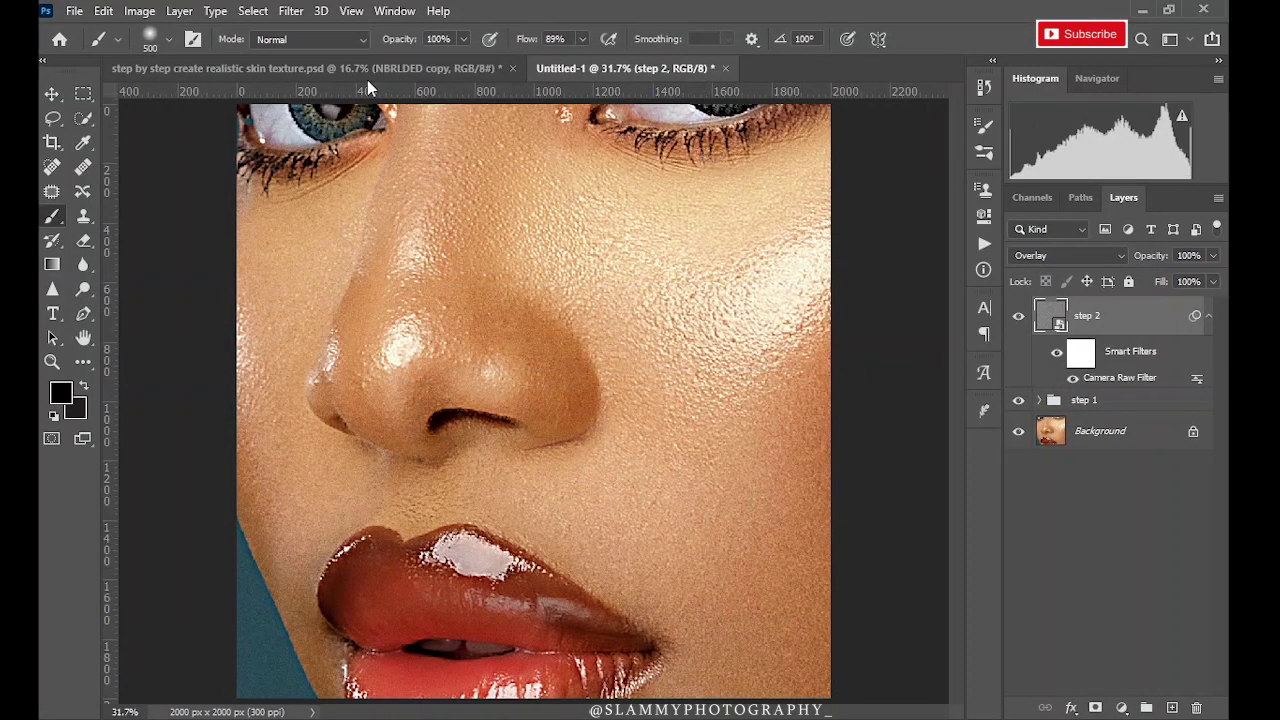
# - Apply an Emboss smart filter to step 2: angle 152°, height 2 pixels, amount 149%
pyautogui.click(289, 13)
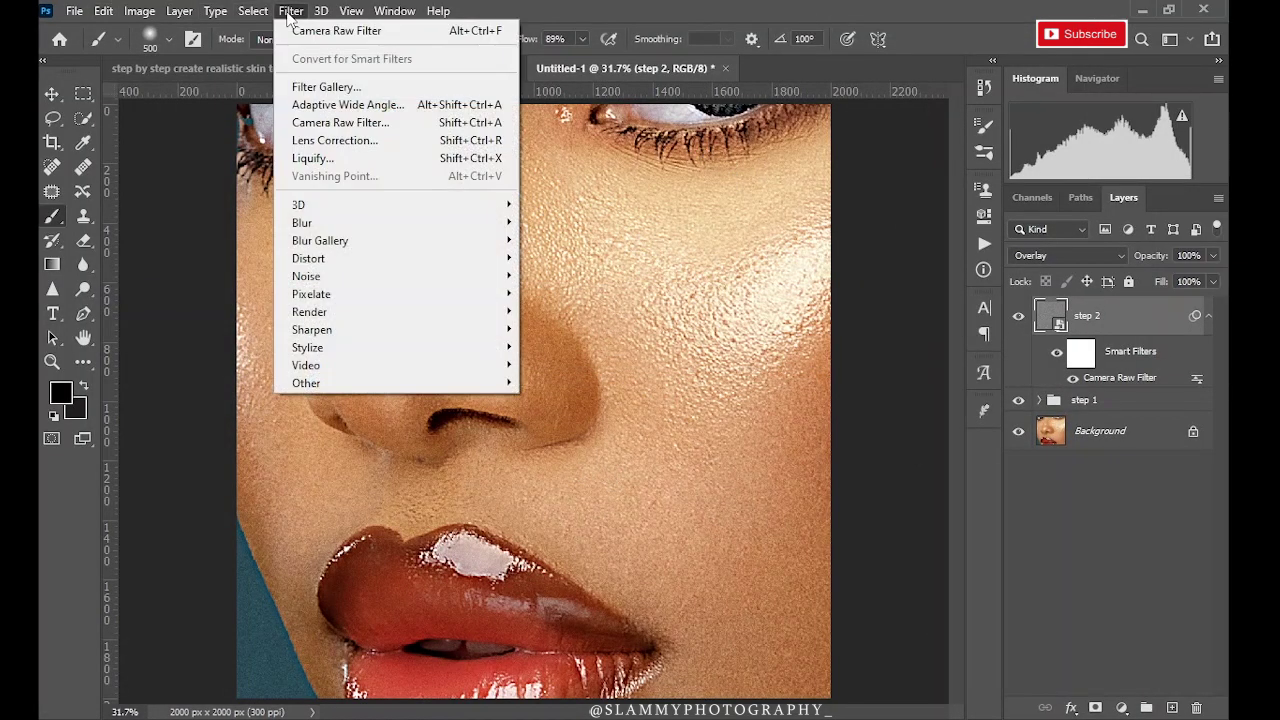
pyautogui.moveTo(490, 347)
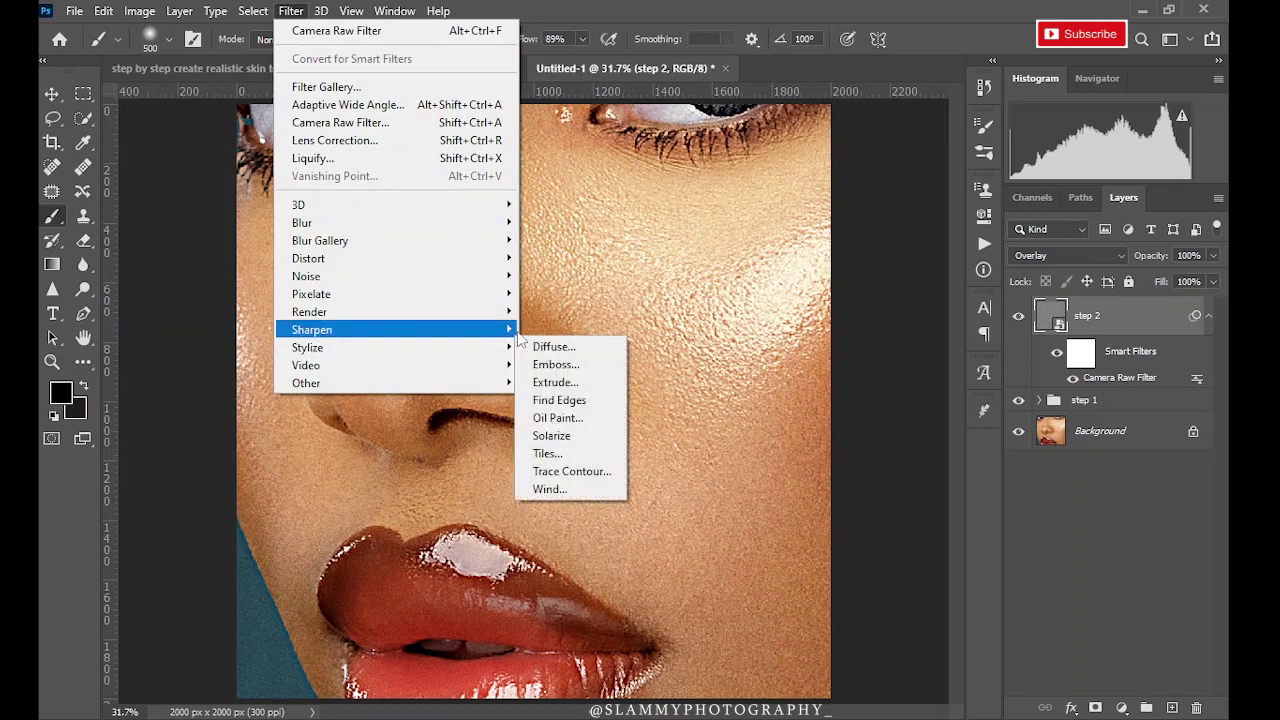
pyautogui.click(556, 365)
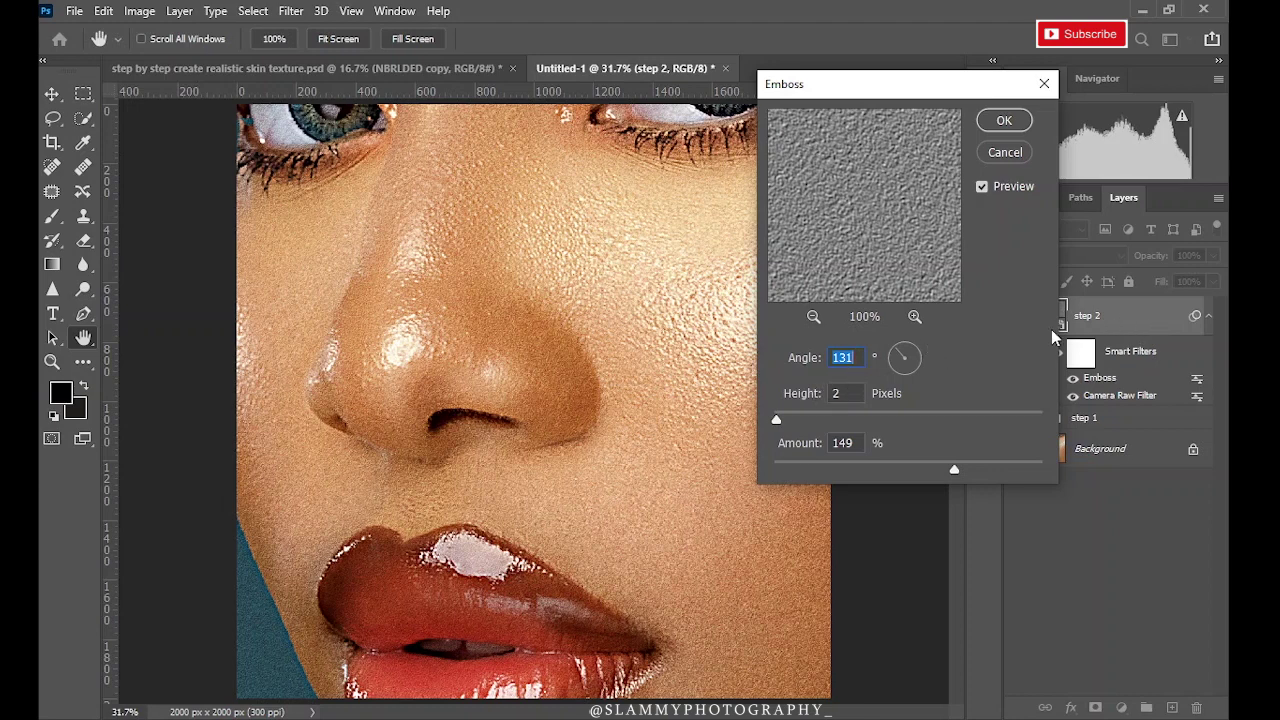
pyautogui.moveTo(893, 344)
pyautogui.mouseDown()
pyautogui.moveTo(902, 377)
pyautogui.moveTo(886, 348)
pyautogui.mouseUp()
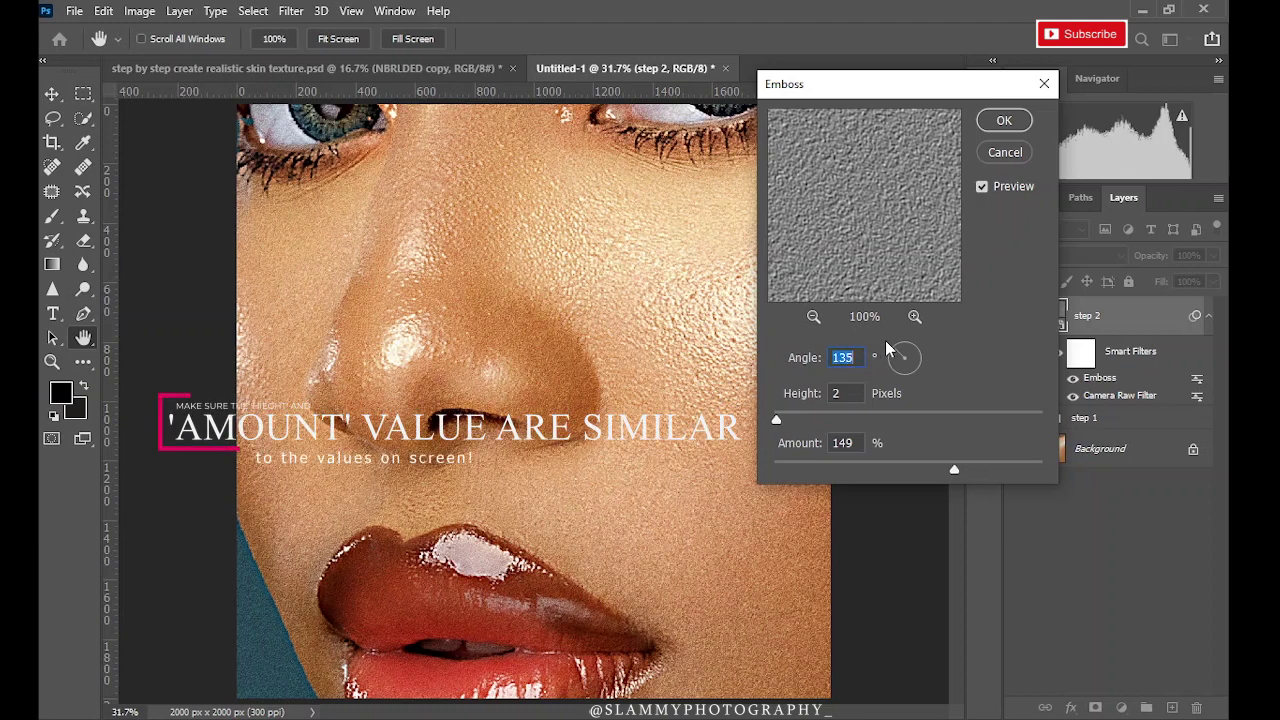
pyautogui.moveTo(886, 342); pyautogui.dragTo(882, 358)
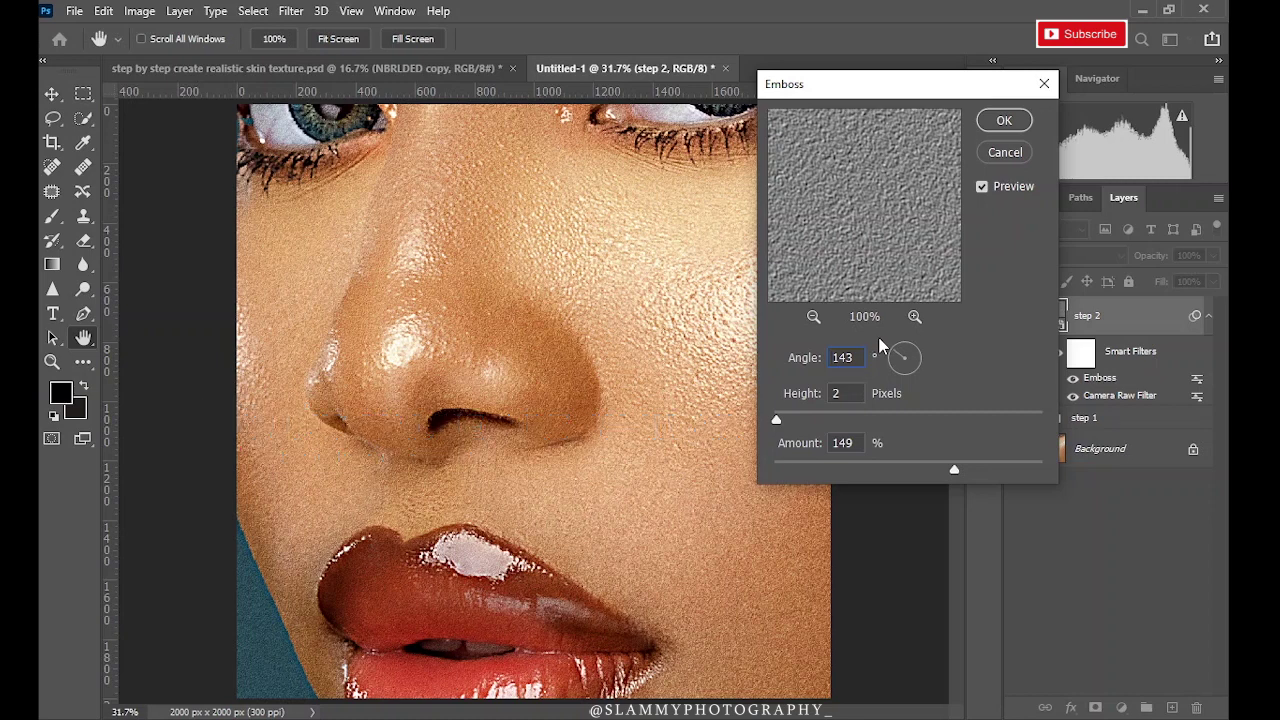
pyautogui.moveTo(880, 345); pyautogui.dragTo(887, 338)
pyautogui.write('130')
pyautogui.moveTo(897, 355); pyautogui.dragTo(883, 354)
pyautogui.click(1002, 122)
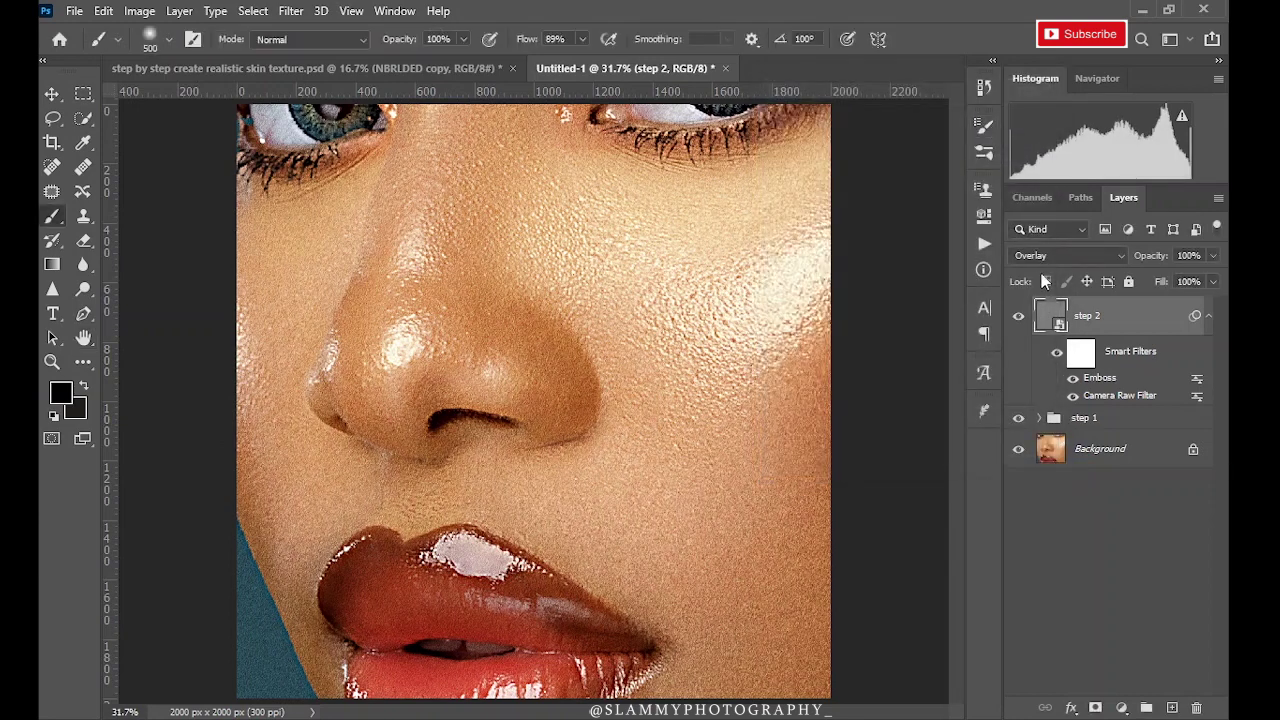
pyautogui.doubleClick(1097, 379)
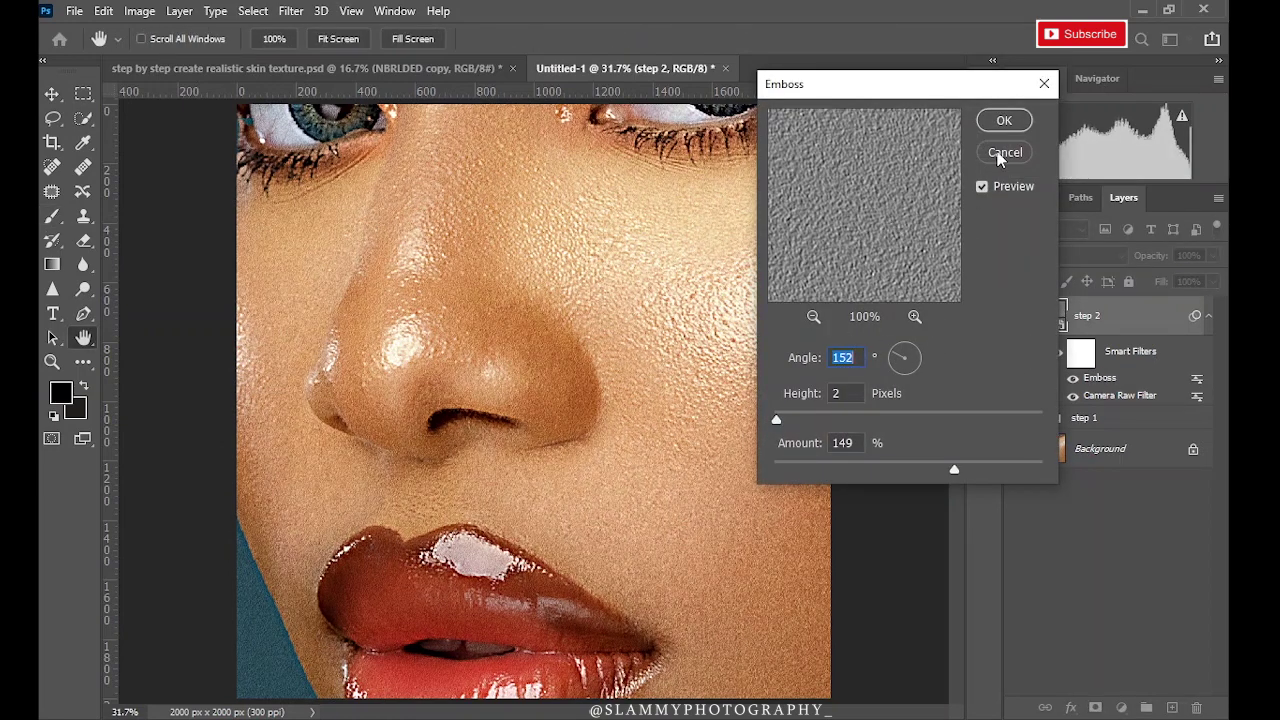
pyautogui.click(1002, 124)
pyautogui.doubleClick(1100, 394)
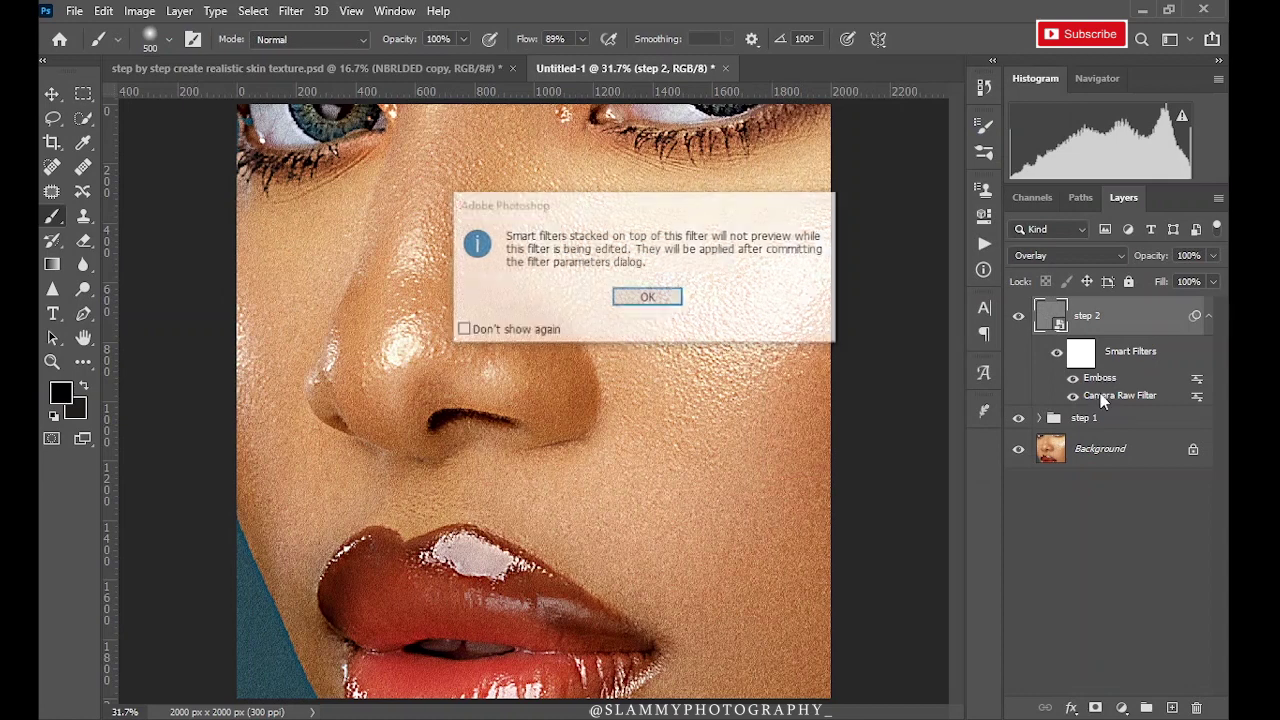
pyautogui.click(620, 300)
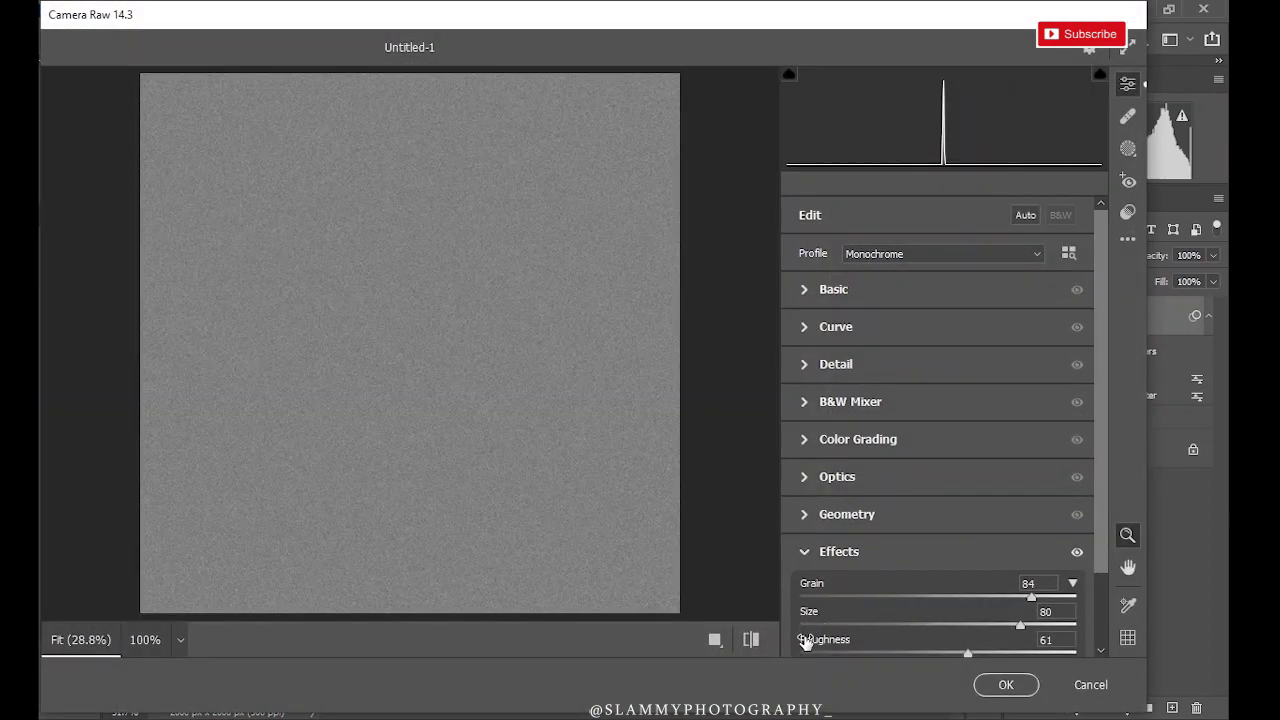
pyautogui.click(992, 686)
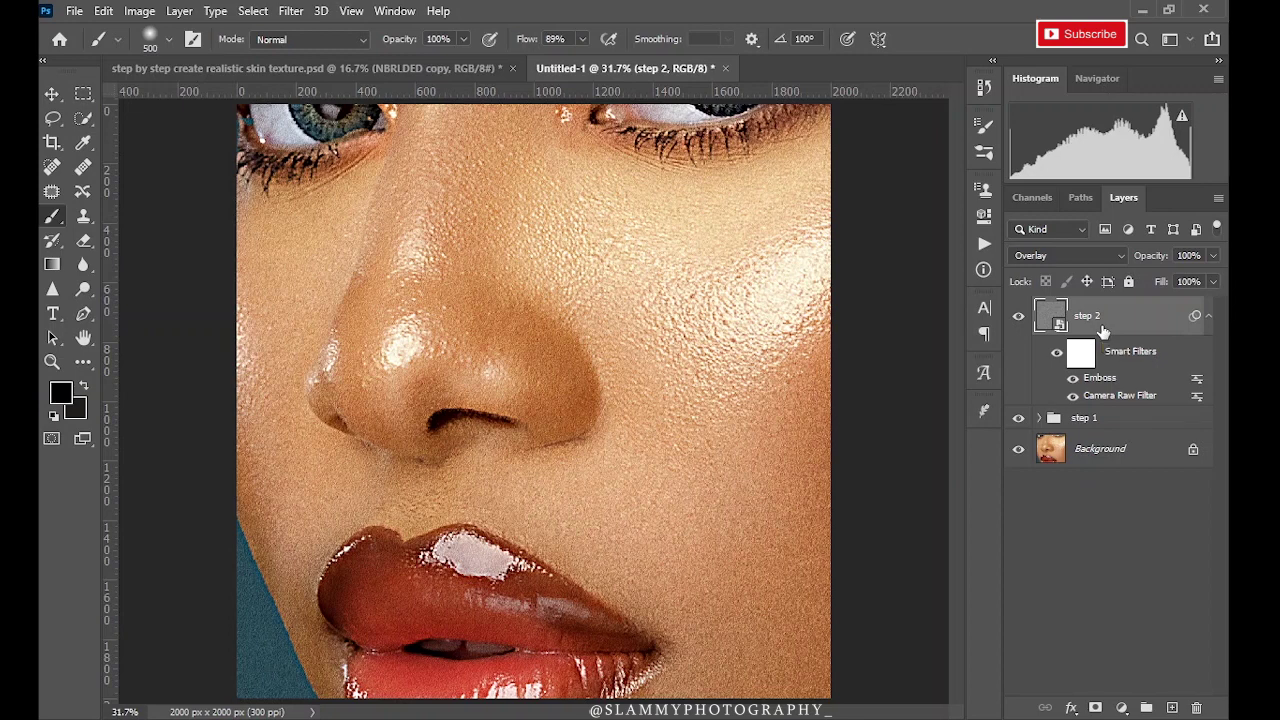
# - Stamp all visible layers into a new top layer, name it 'step 3', and convert it to a smart object
pyautogui.hotkey('ctrl', 'shift', 'alt', 'e')
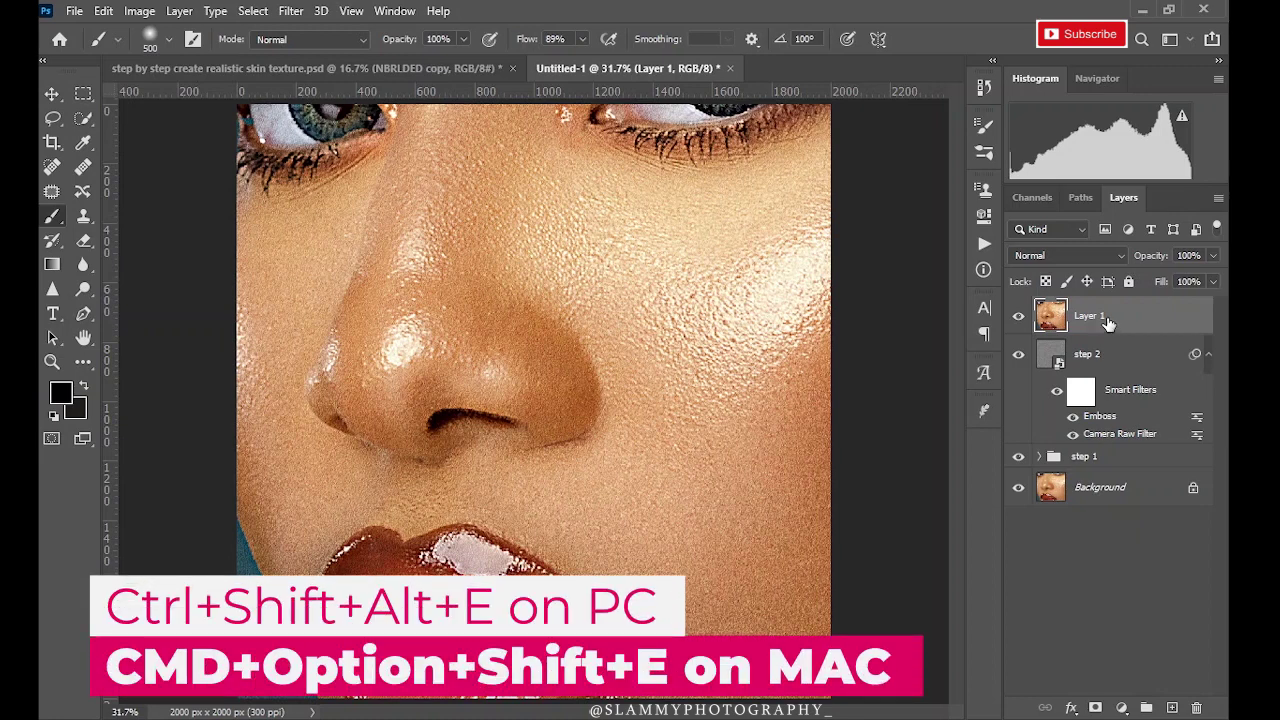
pyautogui.doubleClick(1093, 316)
pyautogui.write('step 3')
pyautogui.press('Return')
pyautogui.rightClick(1092, 319)
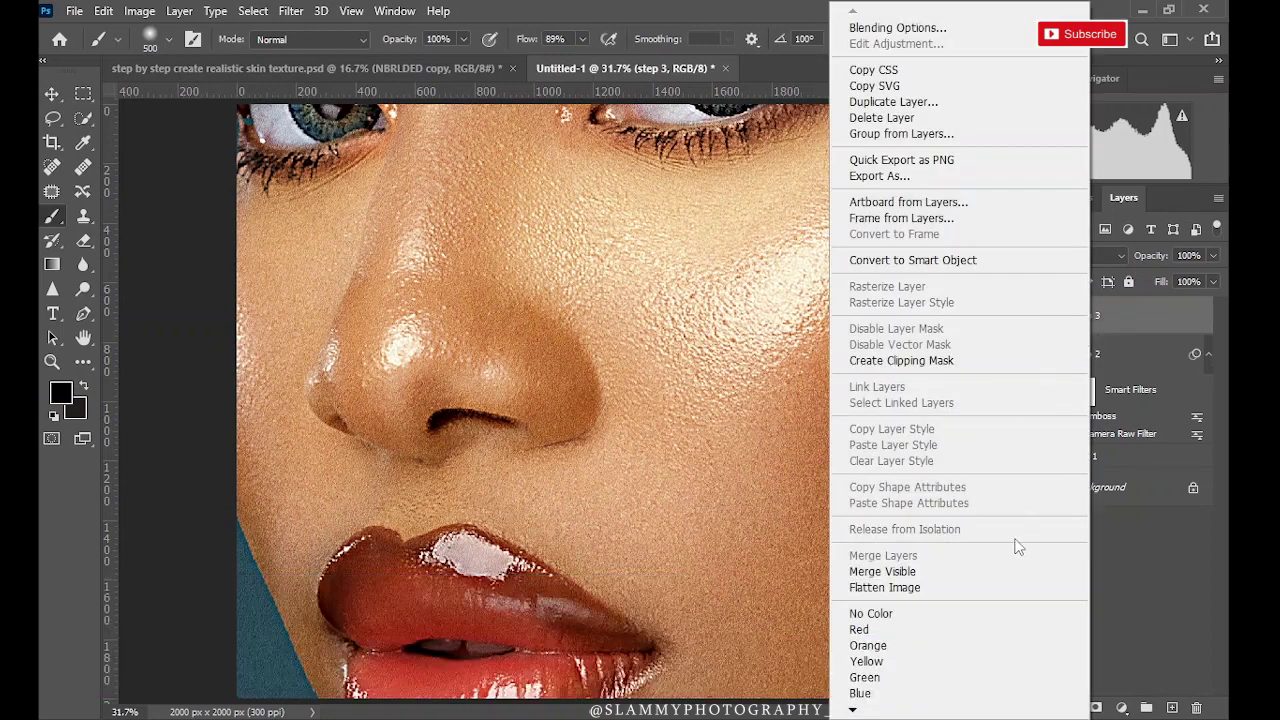
pyautogui.click(1030, 262)
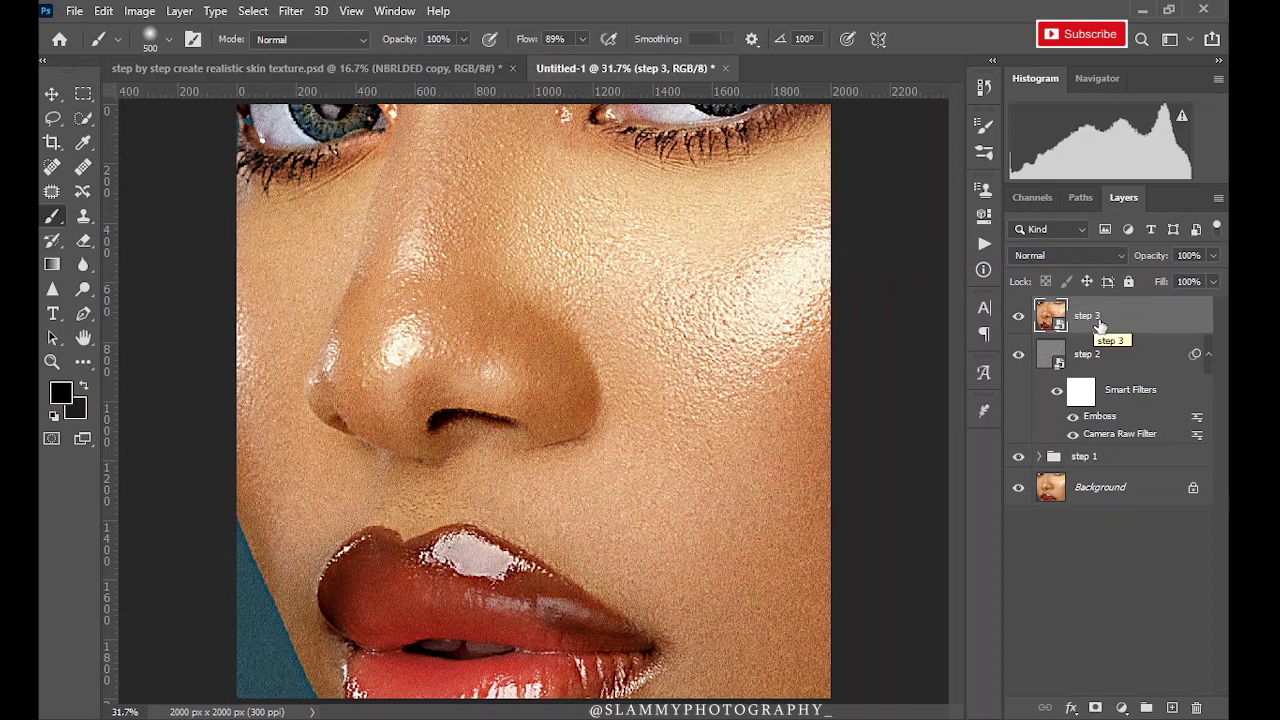
# - Apply a Camera Raw Filter to step 3 with Texture +53, Clarity +12 and Dehaze +7
pyautogui.click(290, 12)
pyautogui.click(340, 122)
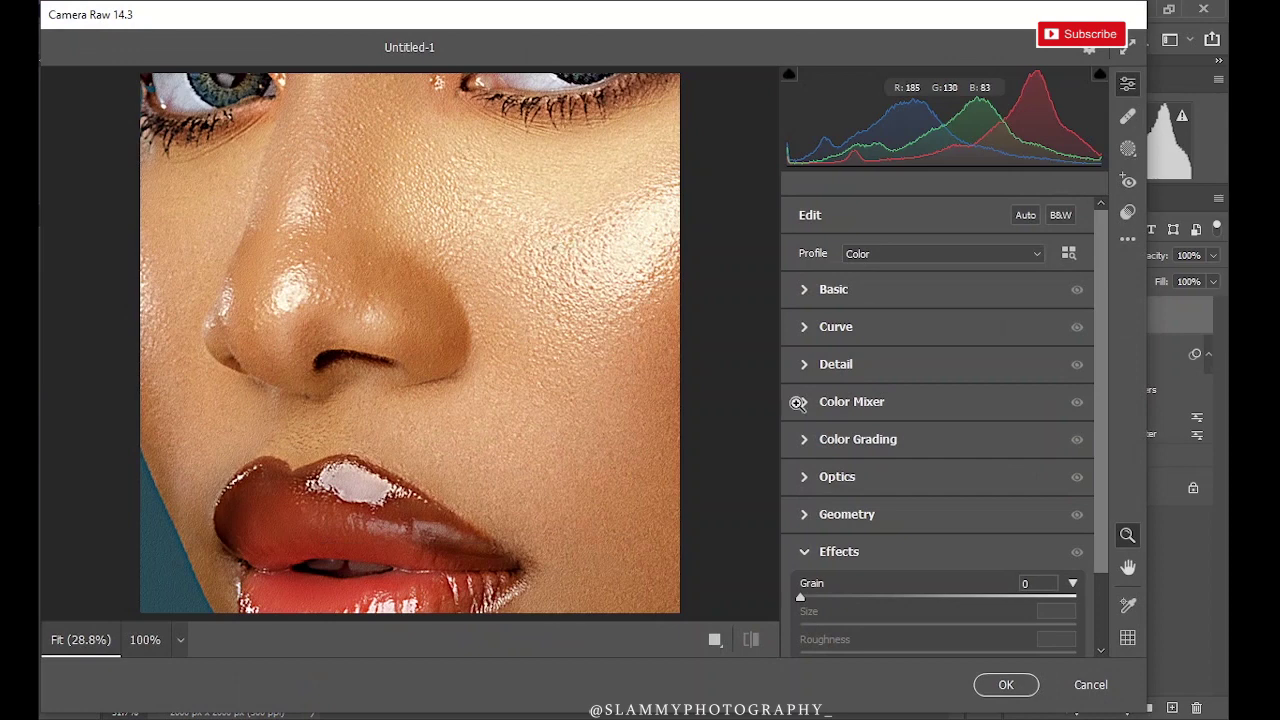
pyautogui.click(806, 290)
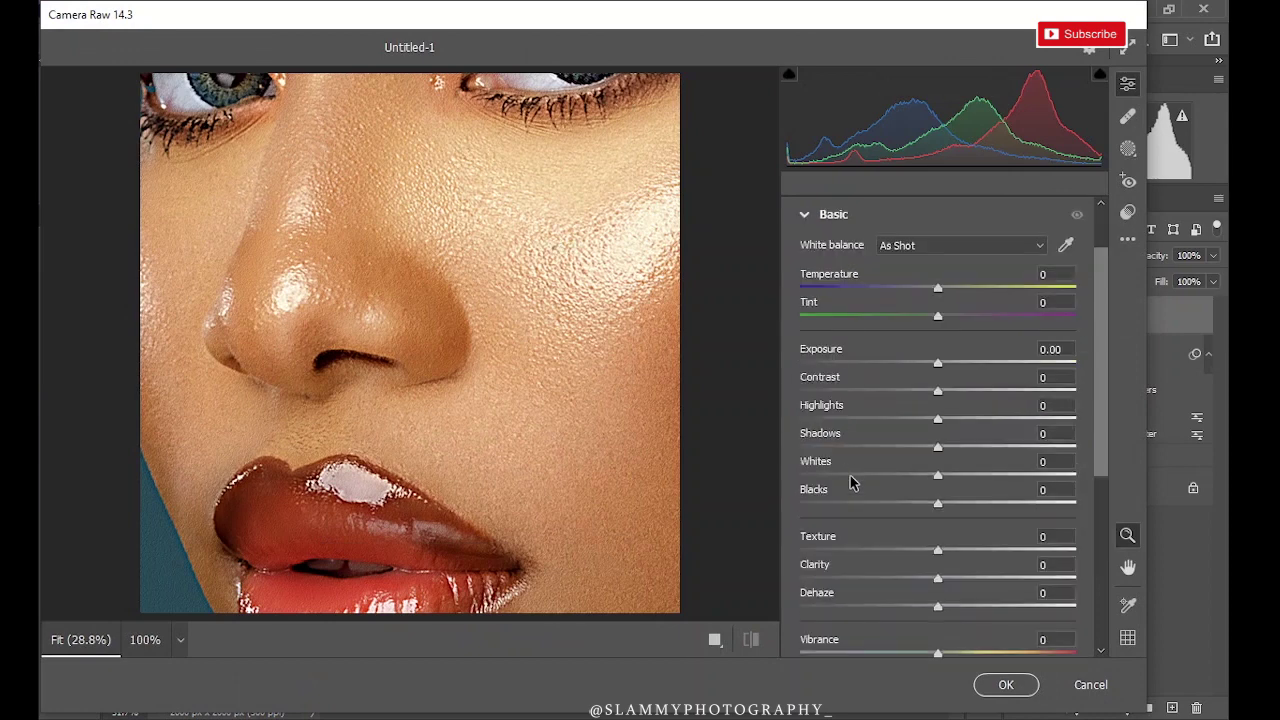
pyautogui.moveTo(822, 538); pyautogui.dragTo(873, 556)
pyautogui.moveTo(867, 557); pyautogui.dragTo(866, 553)
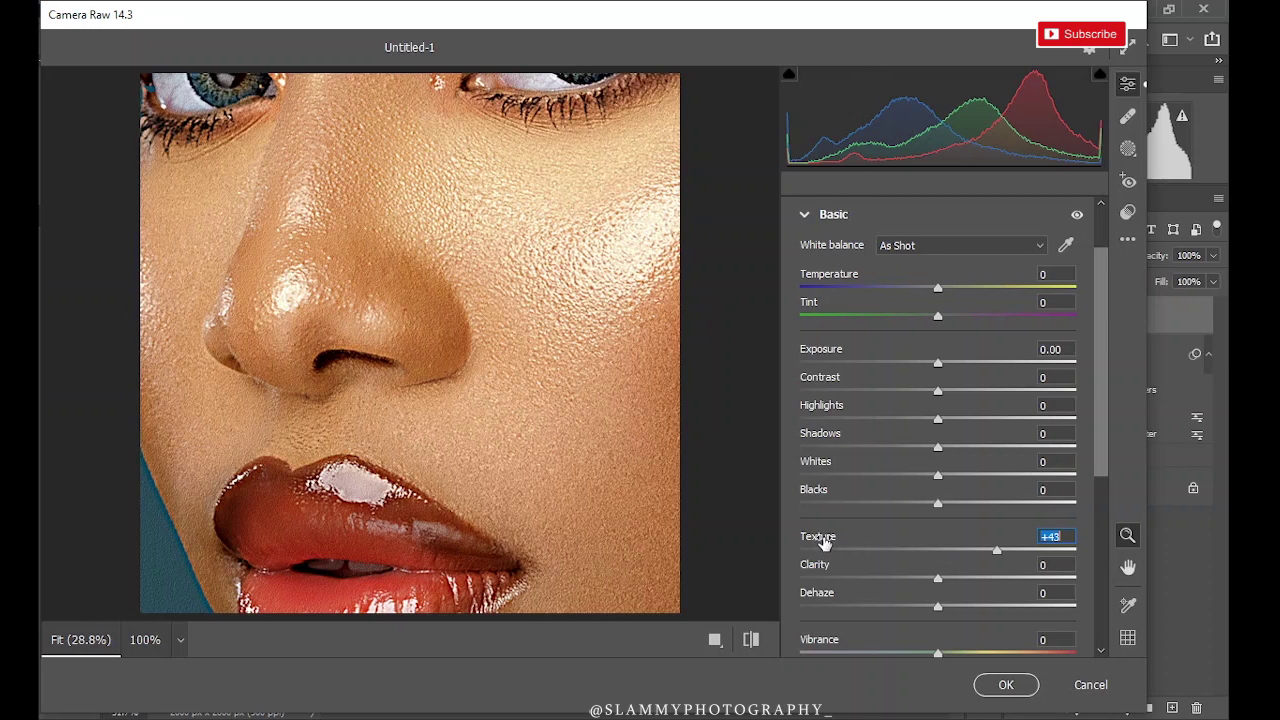
pyautogui.moveTo(826, 538); pyautogui.dragTo(826, 567)
pyautogui.moveTo(814, 593); pyautogui.dragTo(822, 592)
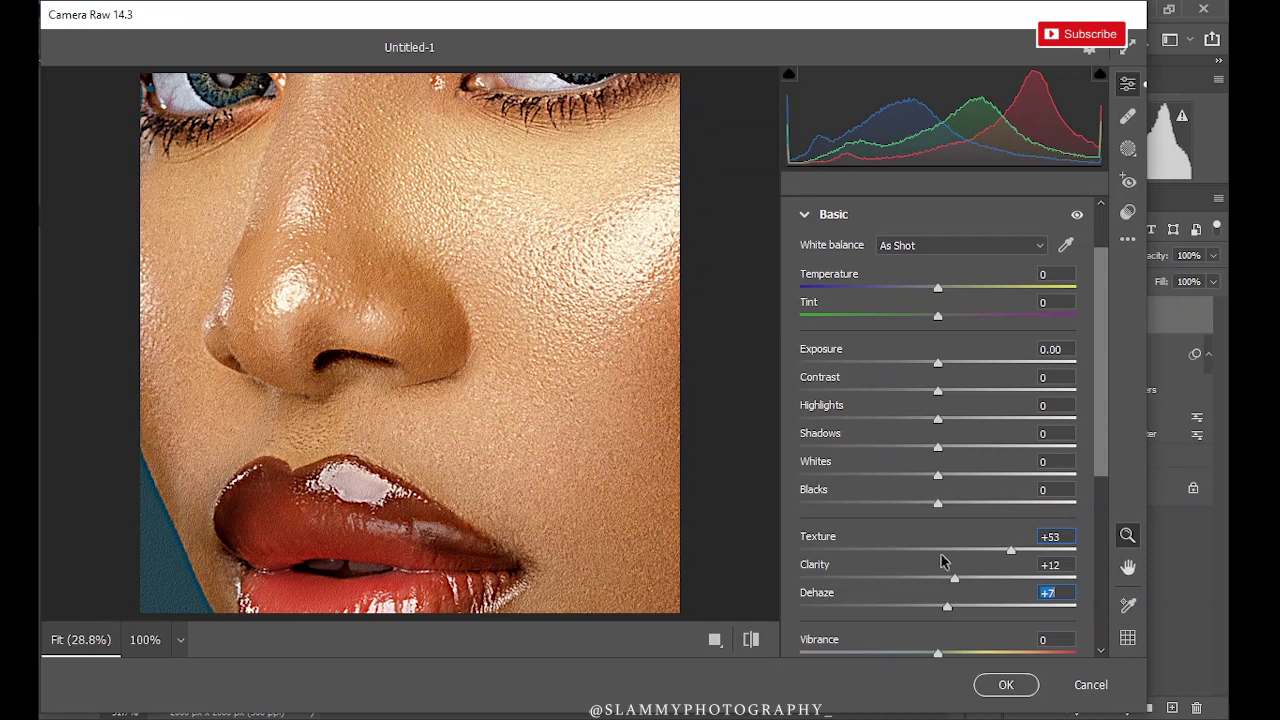
# - Add light sharpening with a 1.1 radius in the Detail panel and apply the filter
pyautogui.scroll(-5, 876, 570)
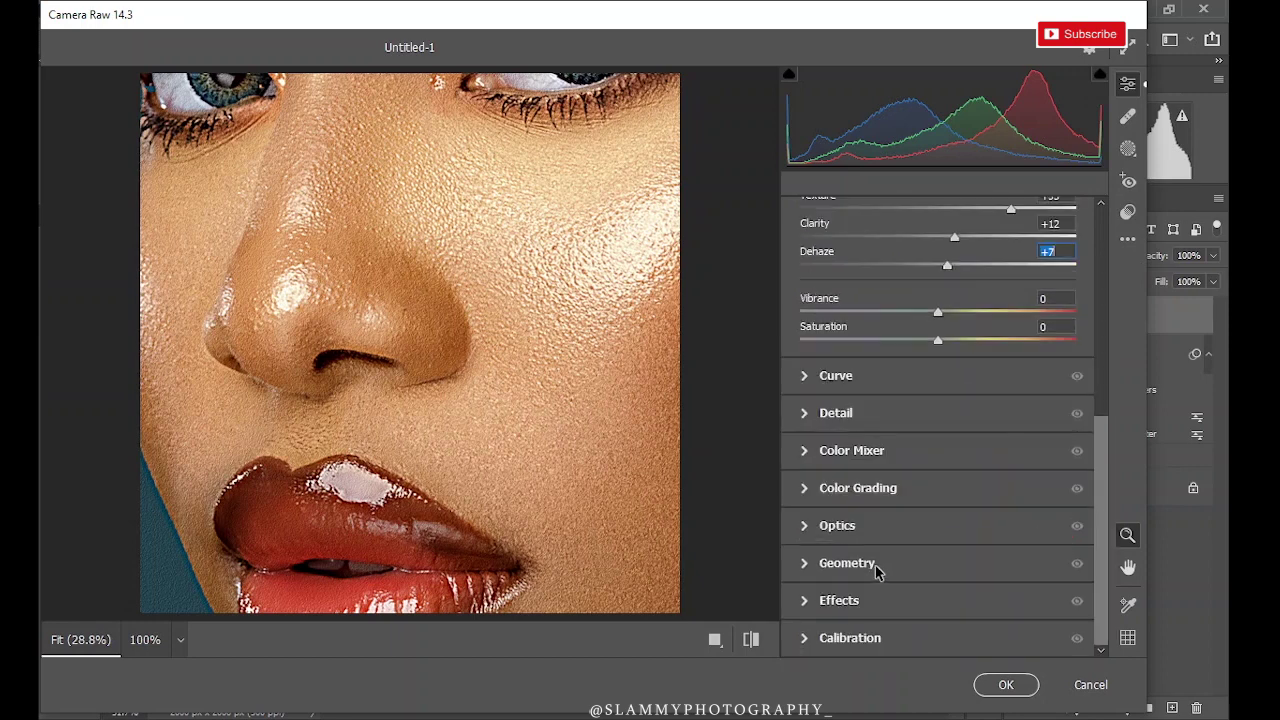
pyautogui.click(806, 414)
pyautogui.moveTo(801, 408)
pyautogui.mouseDown()
pyautogui.moveTo(813, 410)
pyautogui.moveTo(801, 411)
pyautogui.moveTo(810, 431)
pyautogui.mouseUp()
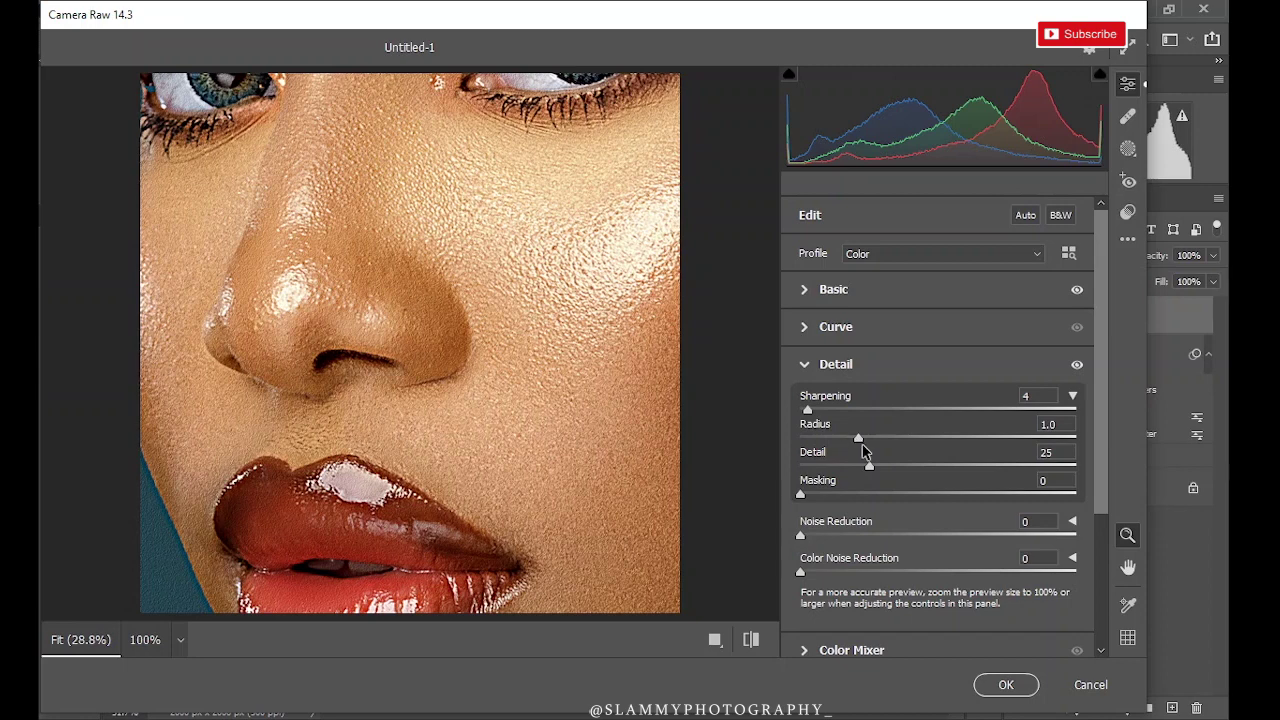
pyautogui.moveTo(866, 453); pyautogui.dragTo(868, 453)
pyautogui.click(805, 366)
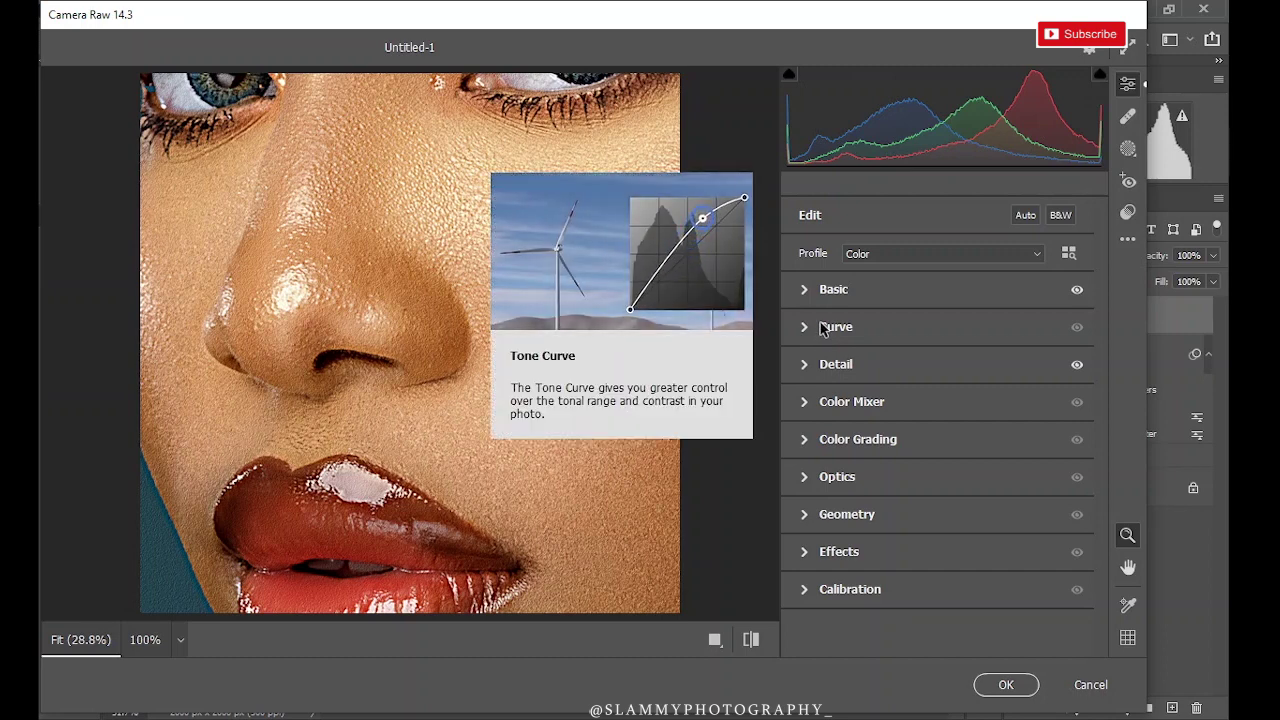
pyautogui.click(998, 690)
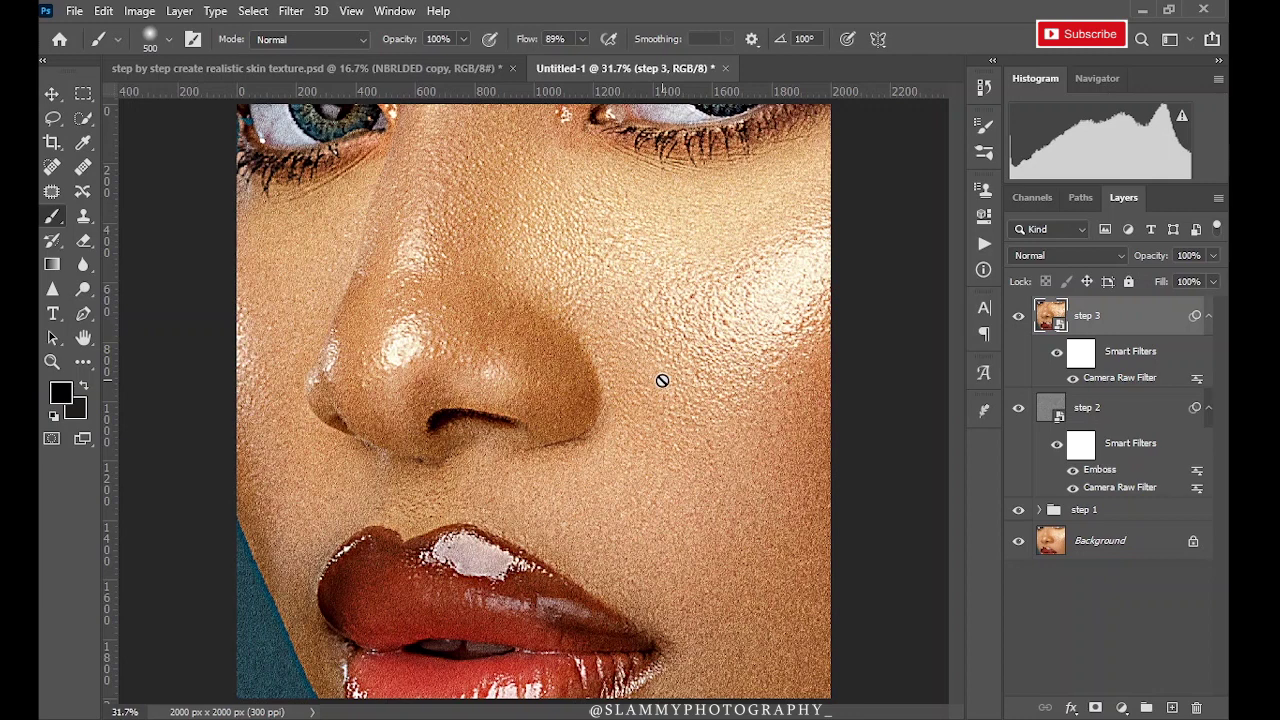
# - Group the step 1–3 layers into a group named 'texture'
pyautogui.keyDown('shift'); pyautogui.click(1084, 512); pyautogui.keyUp('shift')
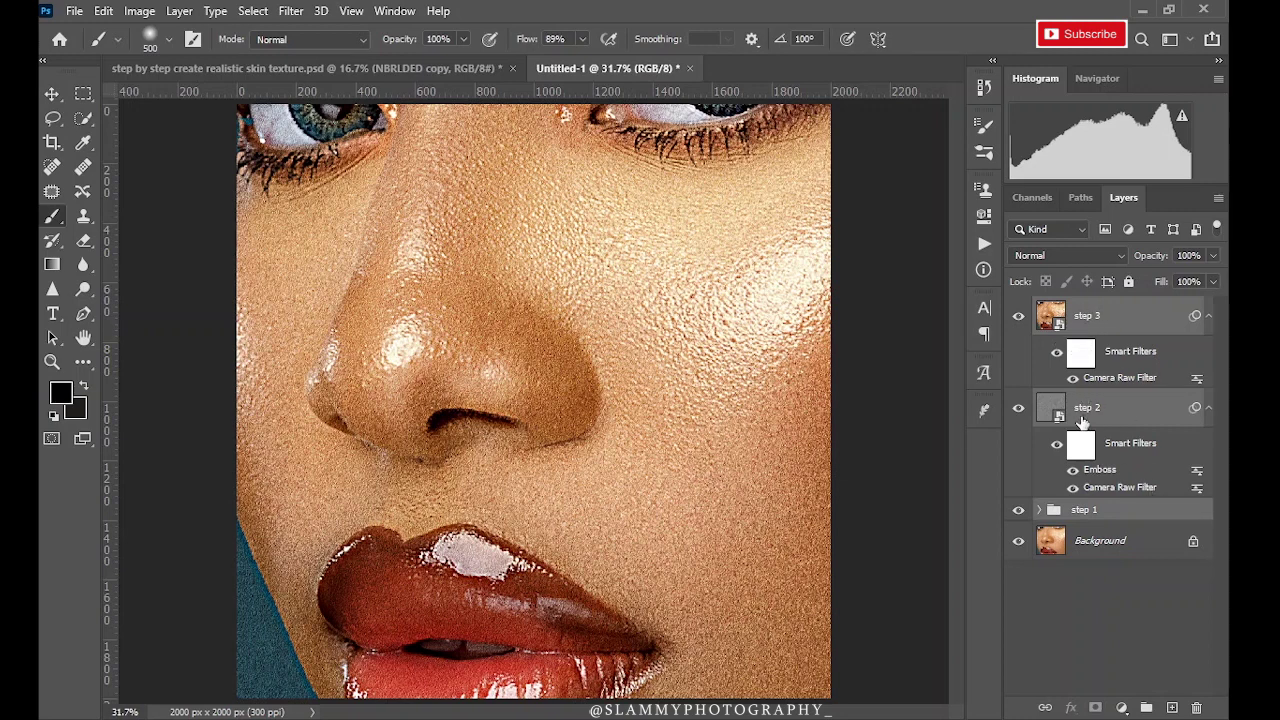
pyautogui.moveTo(1108, 416); pyautogui.dragTo(1145, 708)
pyautogui.doubleClick(1087, 309)
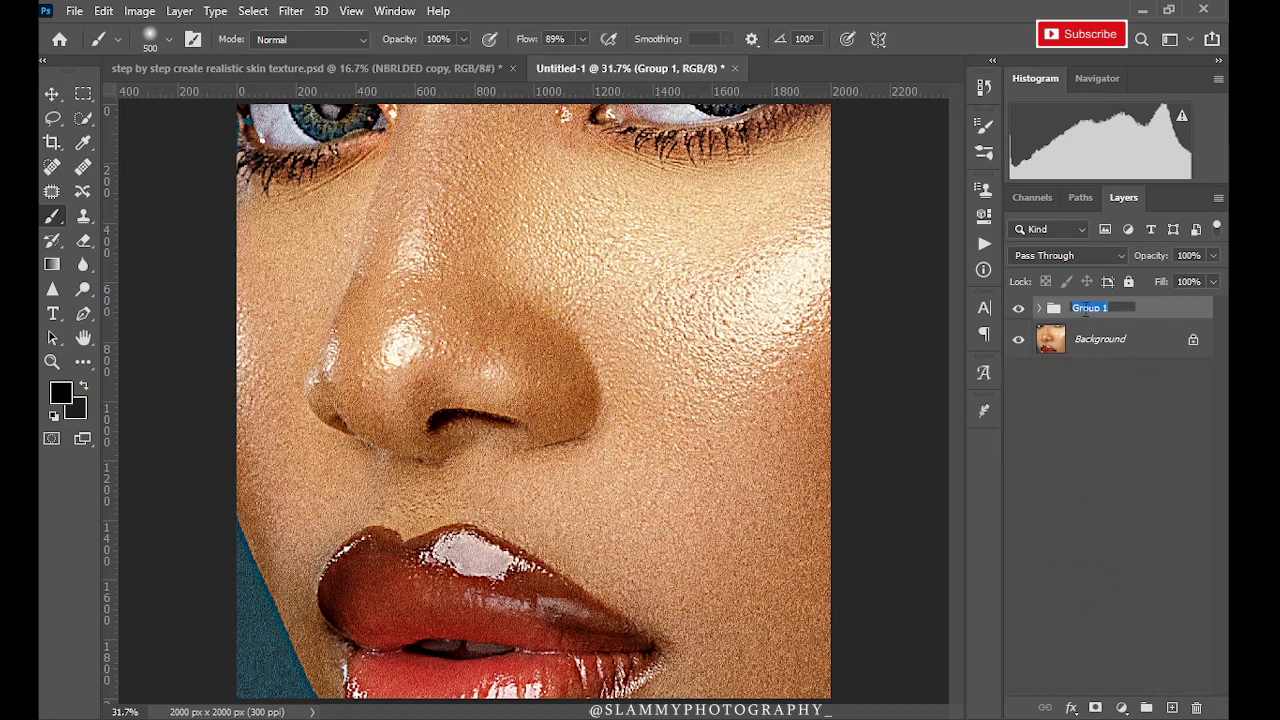
pyautogui.write('tr')
pyautogui.press('Return')
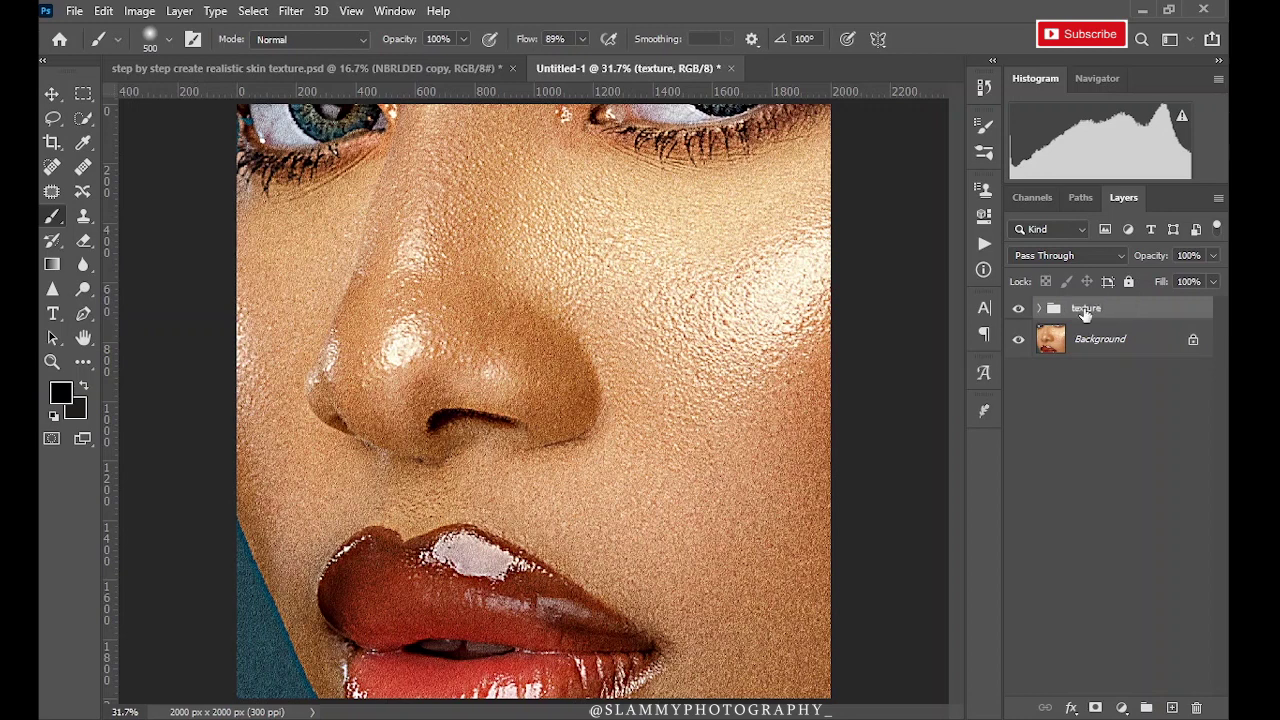
# - Give the texture group an inverted black layer mask and shrink the brush to 300
pyautogui.click(1094, 707)
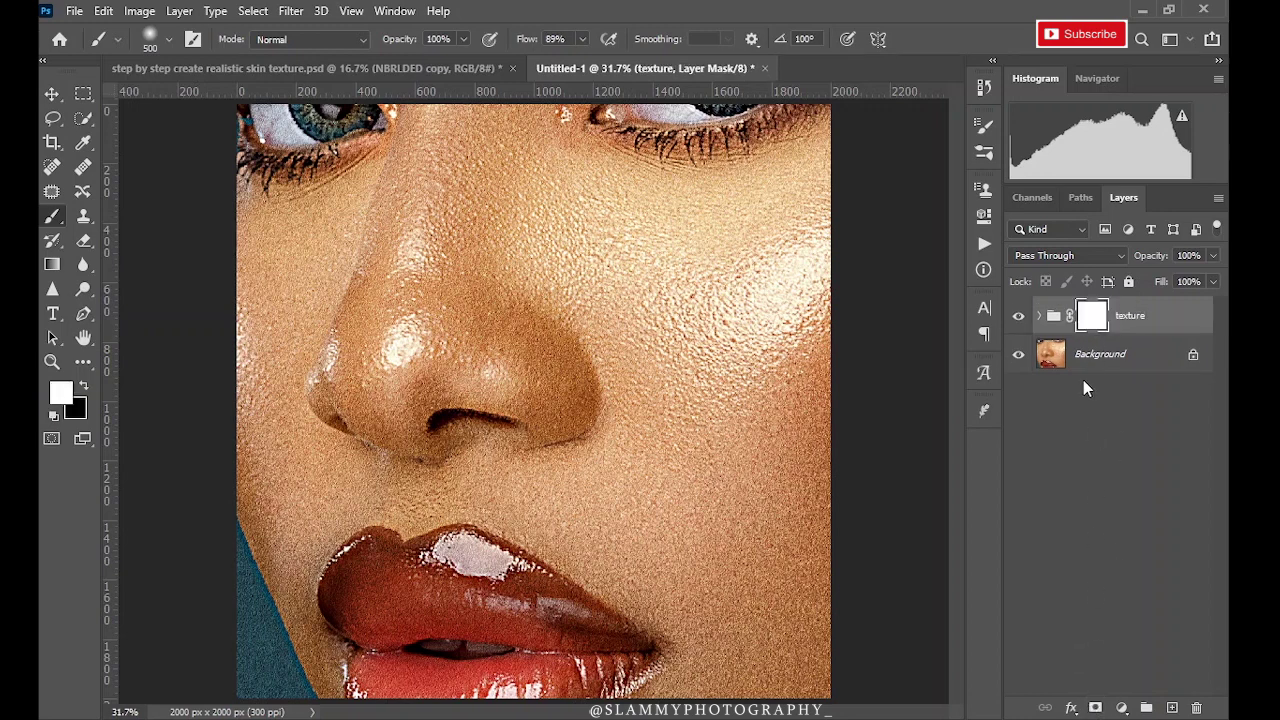
pyautogui.hotkey('ctrl', 'i')
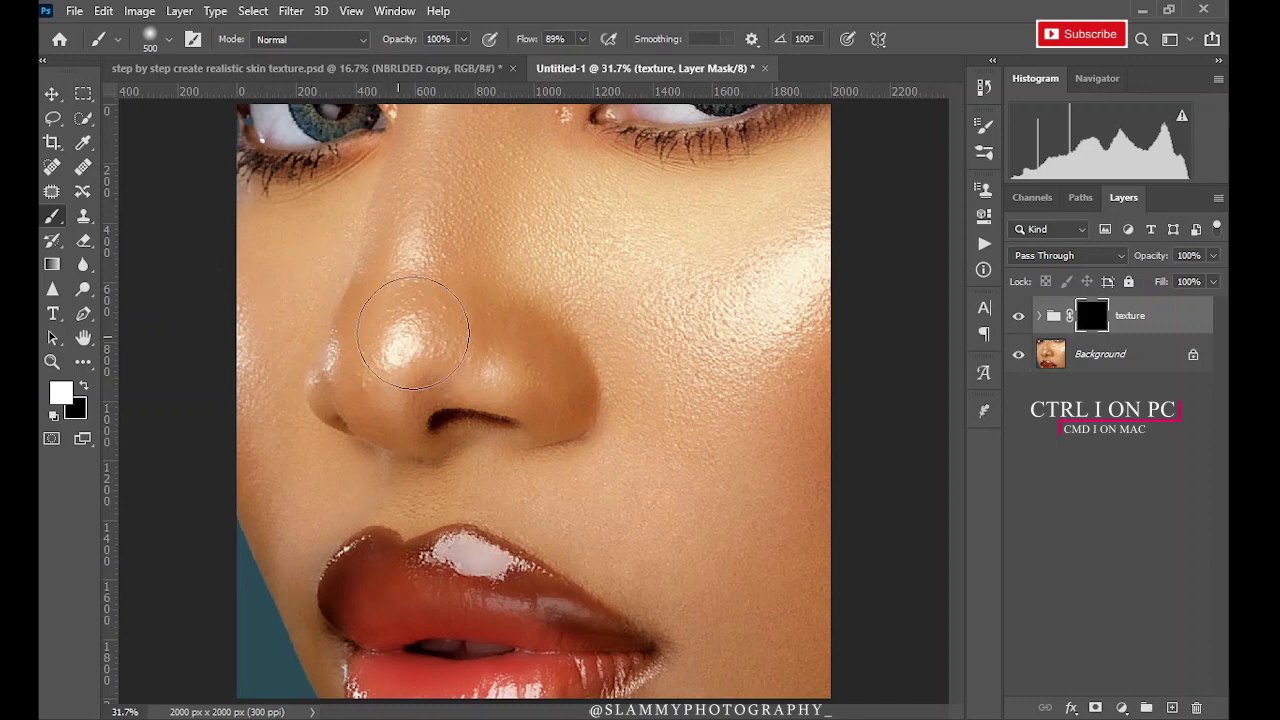
pyautogui.press('[')
pyautogui.press('[')
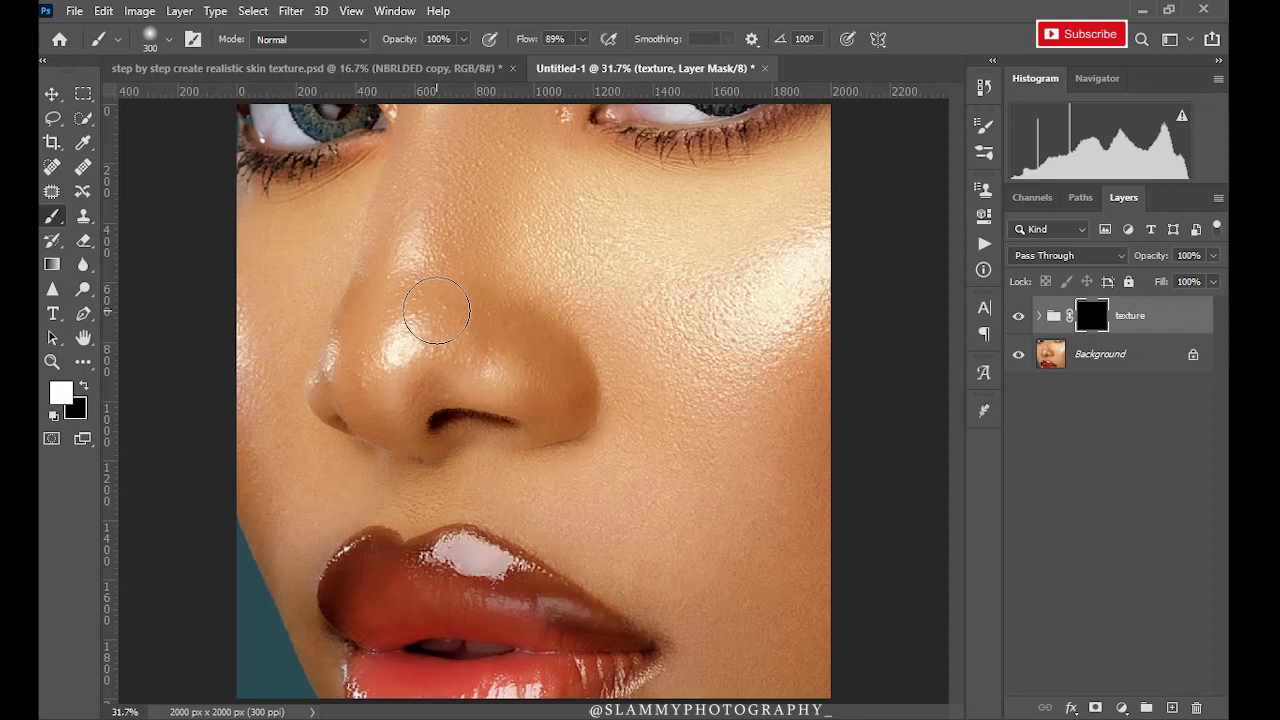
# - Paint texture back onto the upper cheek and upper lip with a 300 brush on the mask
pyautogui.press('[')
pyautogui.press('[')
pyautogui.press(']')
pyautogui.moveTo(594, 263)
pyautogui.mouseDown()
pyautogui.moveTo(564, 221)
pyautogui.moveTo(619, 258)
pyautogui.moveTo(588, 180)
pyautogui.moveTo(522, 196)
pyautogui.moveTo(625, 197)
pyautogui.moveTo(526, 151)
pyautogui.moveTo(535, 136)
pyautogui.moveTo(643, 213)
pyautogui.moveTo(680, 200)
pyautogui.moveTo(700, 238)
pyautogui.moveTo(682, 211)
pyautogui.moveTo(764, 249)
pyautogui.moveTo(727, 231)
pyautogui.moveTo(823, 193)
pyautogui.moveTo(736, 190)
pyautogui.moveTo(754, 201)
pyautogui.moveTo(677, 237)
pyautogui.moveTo(687, 315)
pyautogui.moveTo(593, 264)
pyautogui.moveTo(706, 326)
pyautogui.moveTo(685, 353)
pyautogui.moveTo(736, 316)
pyautogui.moveTo(742, 276)
pyautogui.moveTo(818, 283)
pyautogui.moveTo(800, 294)
pyautogui.moveTo(615, 254)
pyautogui.moveTo(570, 259)
pyautogui.moveTo(533, 123)
pyautogui.moveTo(498, 202)
pyautogui.moveTo(486, 146)
pyautogui.moveTo(473, 178)
pyautogui.moveTo(444, 162)
pyautogui.moveTo(438, 276)
pyautogui.moveTo(431, 160)
pyautogui.moveTo(396, 291)
pyautogui.moveTo(390, 349)
pyautogui.moveTo(454, 289)
pyautogui.moveTo(476, 340)
pyautogui.moveTo(512, 296)
pyautogui.moveTo(689, 398)
pyautogui.moveTo(696, 451)
pyautogui.moveTo(702, 422)
pyautogui.moveTo(728, 425)
pyautogui.moveTo(678, 407)
pyautogui.moveTo(800, 361)
pyautogui.moveTo(792, 463)
pyautogui.moveTo(649, 456)
pyautogui.moveTo(650, 390)
pyautogui.moveTo(580, 475)
pyautogui.moveTo(652, 446)
pyautogui.moveTo(656, 418)
pyautogui.moveTo(530, 496)
pyautogui.moveTo(550, 520)
pyautogui.moveTo(520, 513)
pyautogui.moveTo(666, 575)
pyautogui.moveTo(692, 594)
pyautogui.moveTo(524, 528)
pyautogui.moveTo(700, 613)
pyautogui.moveTo(662, 602)
pyautogui.moveTo(760, 610)
pyautogui.moveTo(791, 514)
pyautogui.moveTo(830, 510)
pyautogui.moveTo(772, 660)
pyautogui.moveTo(740, 685)
pyautogui.mouseUp()
pyautogui.press(']')
pyautogui.press('[')
pyautogui.press(']')
pyautogui.press('[')
pyautogui.moveTo(407, 492)
pyautogui.mouseDown()
pyautogui.moveTo(438, 518)
pyautogui.moveTo(457, 486)
pyautogui.moveTo(417, 484)
pyautogui.moveTo(463, 496)
pyautogui.moveTo(389, 505)
pyautogui.moveTo(462, 472)
pyautogui.moveTo(411, 499)
pyautogui.moveTo(337, 461)
pyautogui.moveTo(384, 474)
pyautogui.moveTo(483, 453)
pyautogui.moveTo(325, 490)
pyautogui.moveTo(289, 400)
pyautogui.moveTo(291, 424)
pyautogui.moveTo(285, 333)
pyautogui.moveTo(285, 371)
pyautogui.moveTo(317, 253)
pyautogui.moveTo(322, 279)
pyautogui.moveTo(341, 209)
pyautogui.moveTo(335, 254)
pyautogui.moveTo(374, 170)
pyautogui.moveTo(304, 207)
pyautogui.moveTo(297, 272)
pyautogui.moveTo(262, 216)
pyautogui.moveTo(249, 226)
pyautogui.moveTo(277, 408)
pyautogui.moveTo(265, 367)
pyautogui.moveTo(314, 500)
pyautogui.moveTo(306, 510)
pyautogui.moveTo(376, 497)
pyautogui.moveTo(304, 525)
pyautogui.moveTo(319, 531)
pyautogui.moveTo(260, 455)
pyautogui.moveTo(255, 425)
pyautogui.moveTo(267, 527)
pyautogui.moveTo(298, 562)
pyautogui.moveTo(318, 543)
pyautogui.moveTo(310, 566)
pyautogui.moveTo(293, 562)
pyautogui.moveTo(265, 508)
pyautogui.moveTo(329, 647)
pyautogui.moveTo(263, 563)
pyautogui.moveTo(332, 667)
pyautogui.mouseUp()
# - Resize the brush to around 200 and lower the texture group's opacity to about 79%
pyautogui.press('[')
pyautogui.press(']')
pyautogui.press('[')
pyautogui.press('[')
pyautogui.press('[')
pyautogui.press(']')
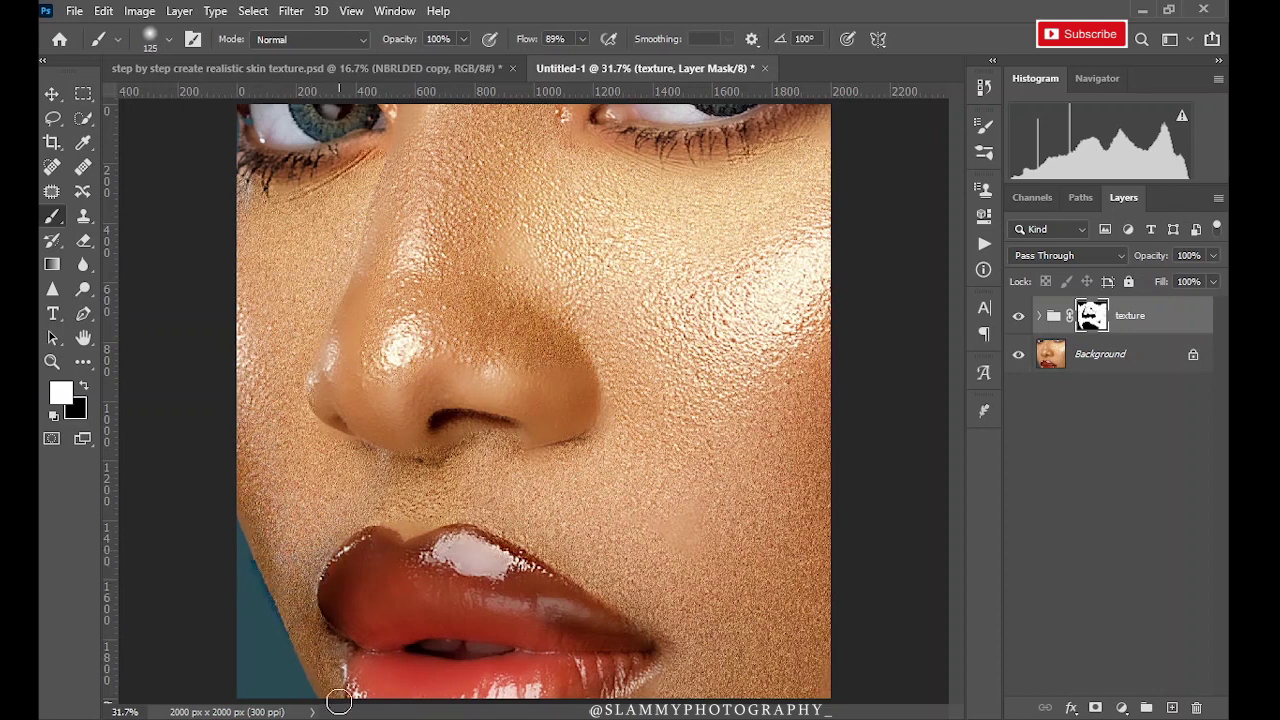
pyautogui.press(']')
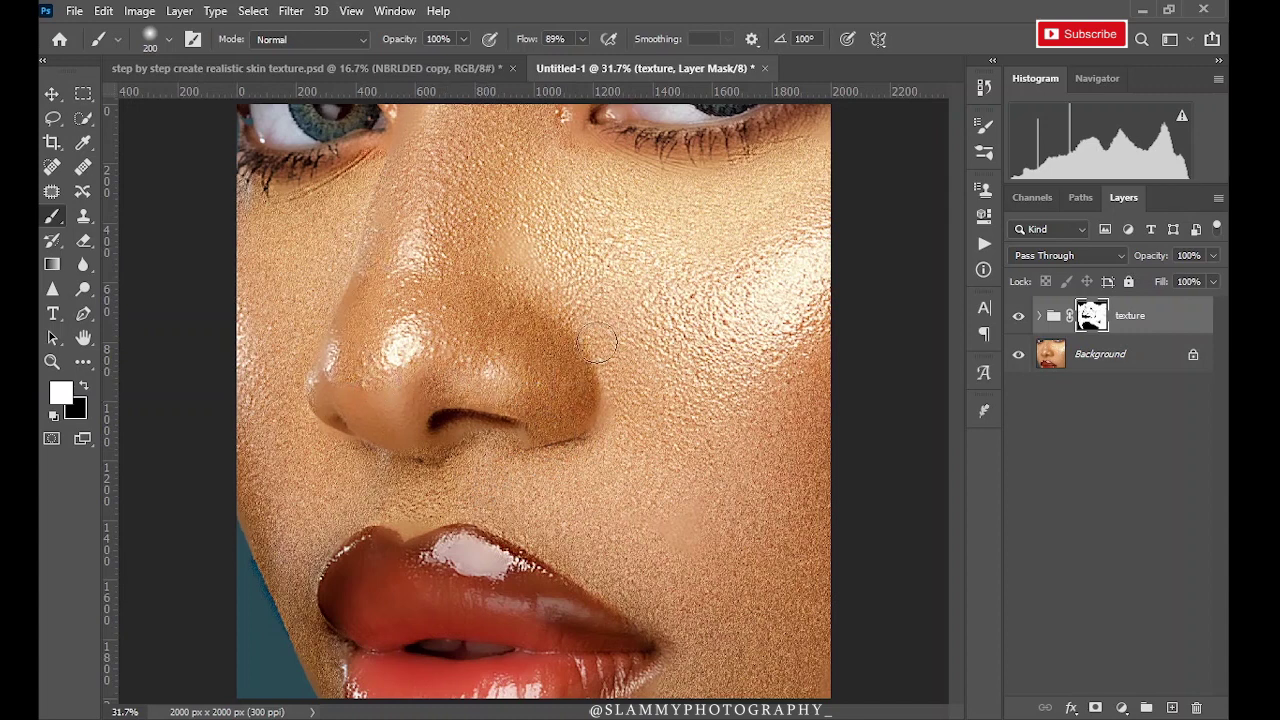
pyautogui.moveTo(1149, 257); pyautogui.dragTo(1131, 288)
# - Zoom in on the cheek and compare it with the texture group hidden and shown
pyautogui.click(1018, 318)
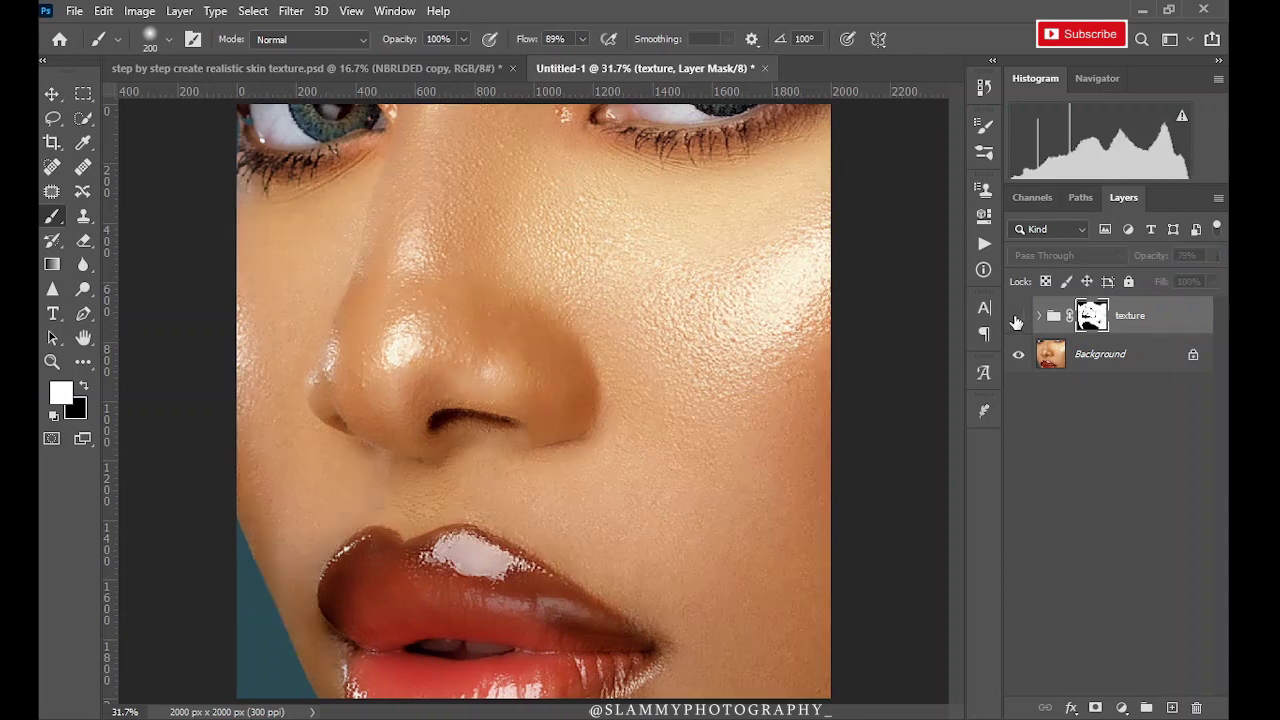
pyautogui.click(52, 361)
pyautogui.moveTo(497, 187); pyautogui.dragTo(884, 449)
pyautogui.click(1019, 317)
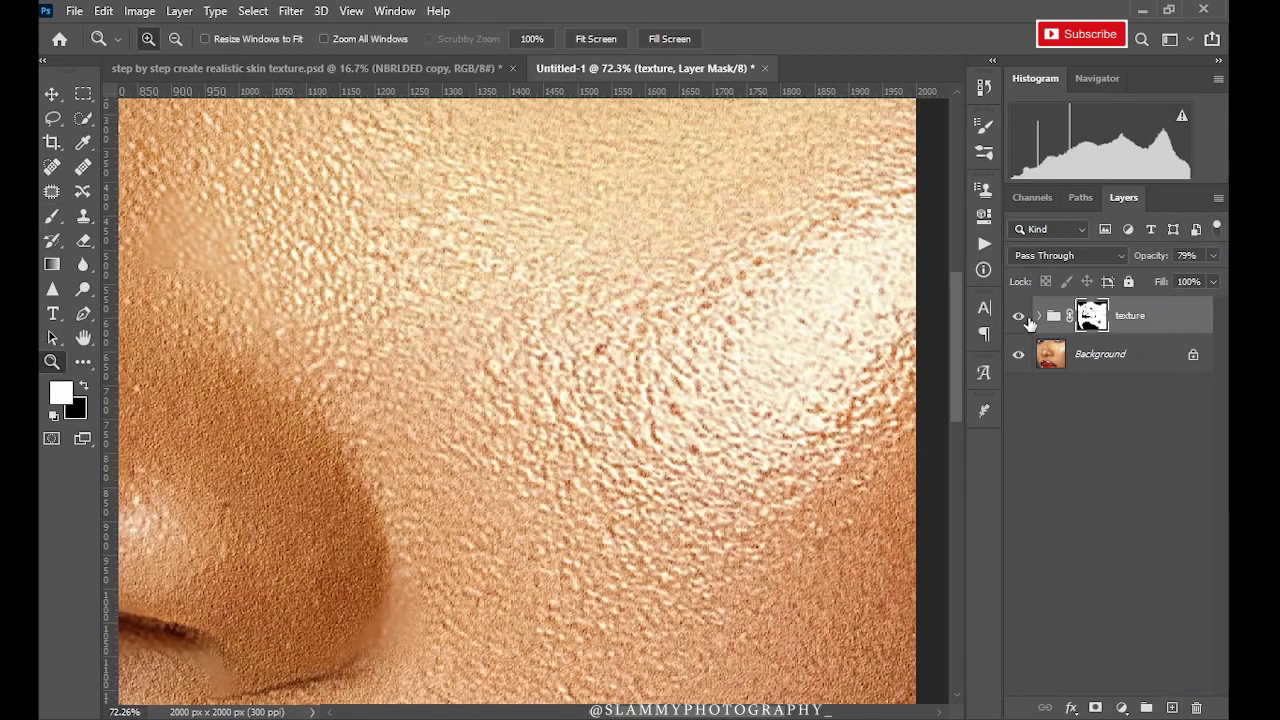
# - Fit the image on screen and recheck the texture group hidden, leaving it visible
pyautogui.click(351, 11)
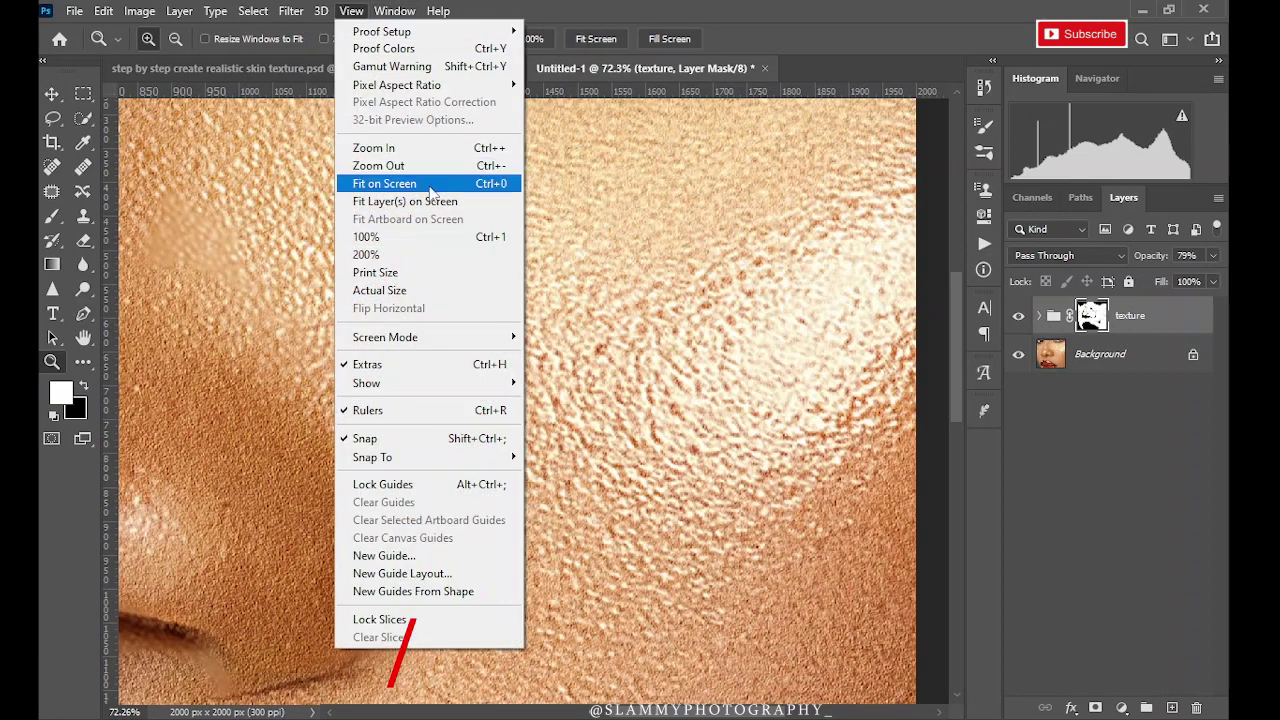
pyautogui.click(430, 190)
pyautogui.click(1019, 317)
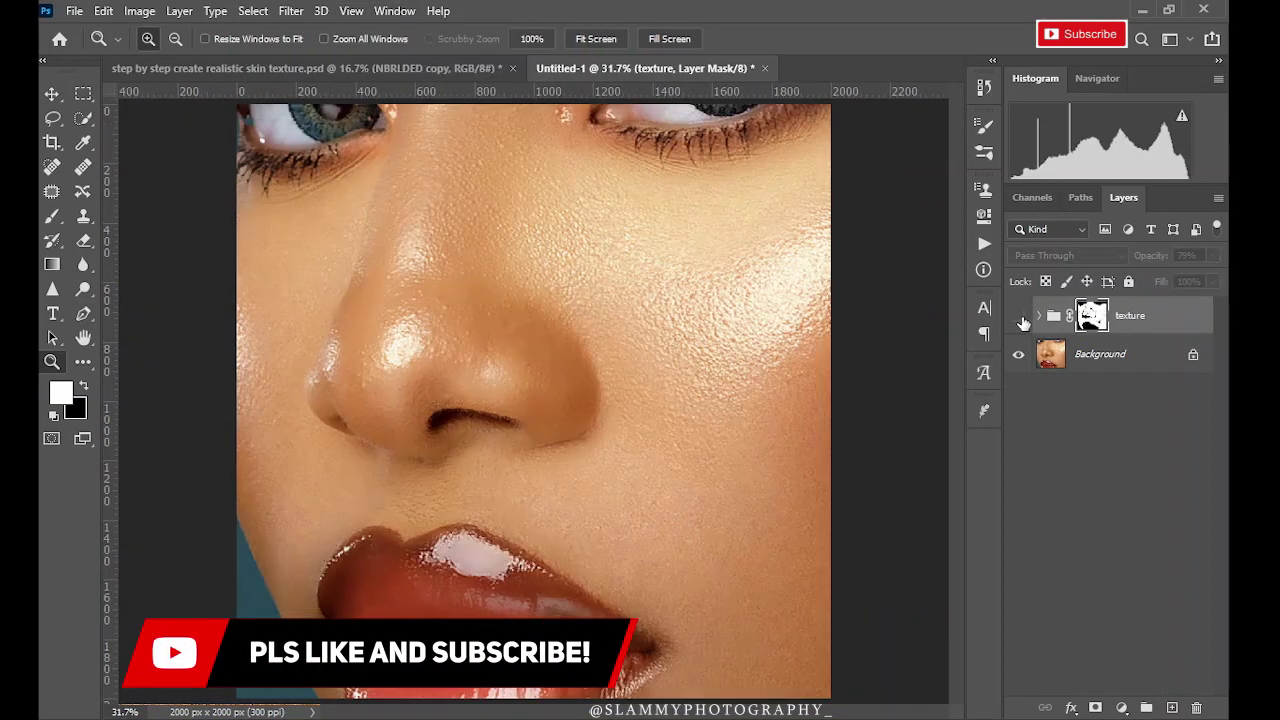
pyautogui.click(1019, 317)
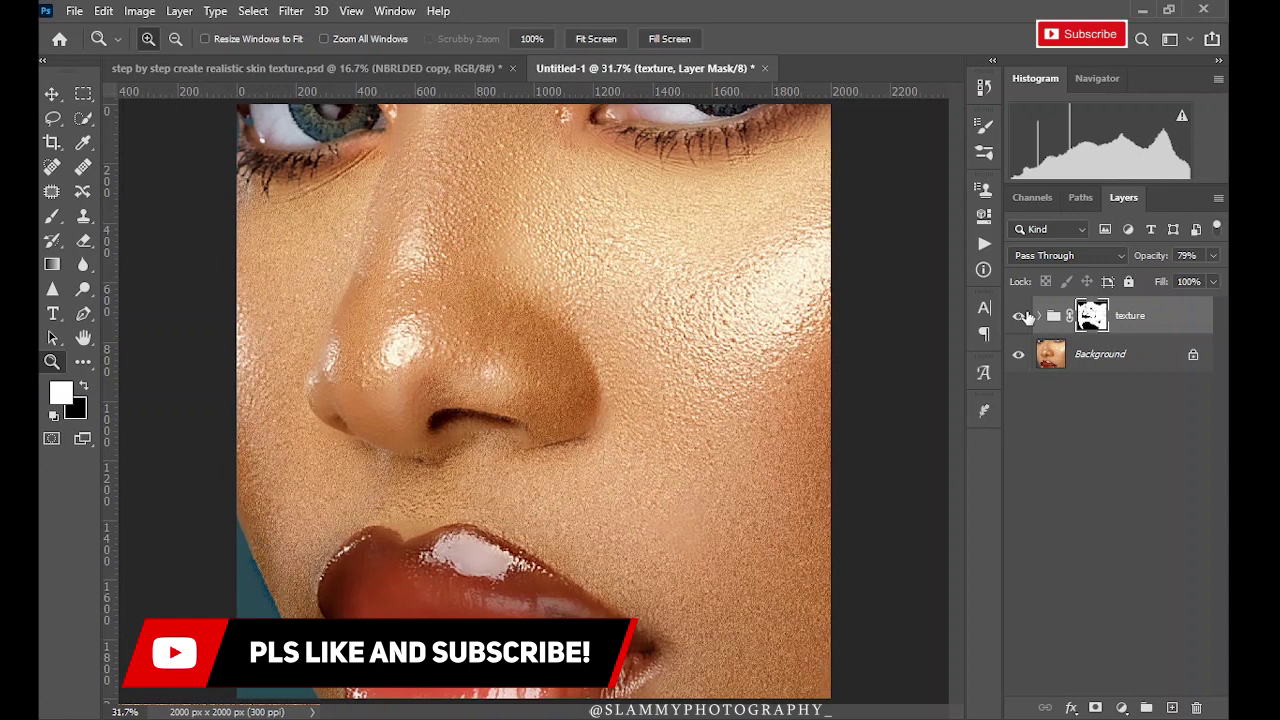